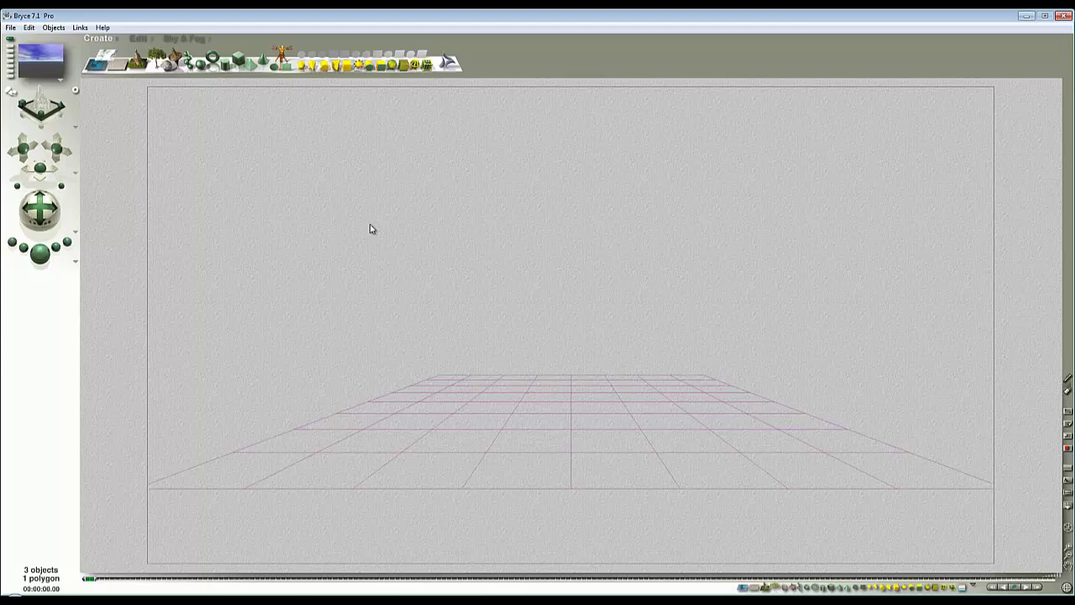
In the top view, add a cube near the grid's back edge and a torus near its front edge.
key("3")
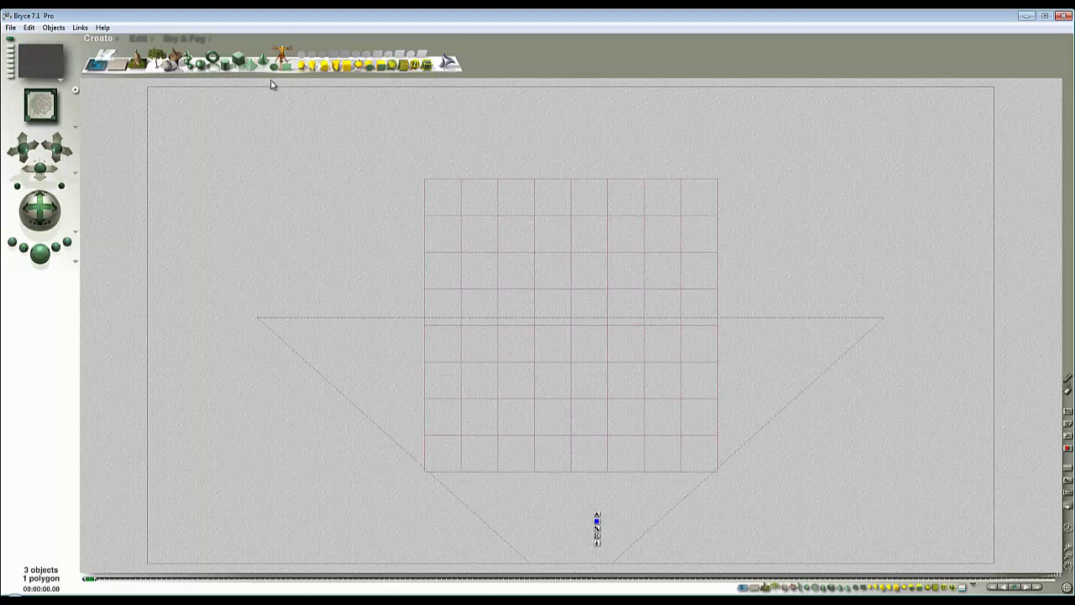
left_click(239, 61)
left_click_drag(578, 331, 571, 214)
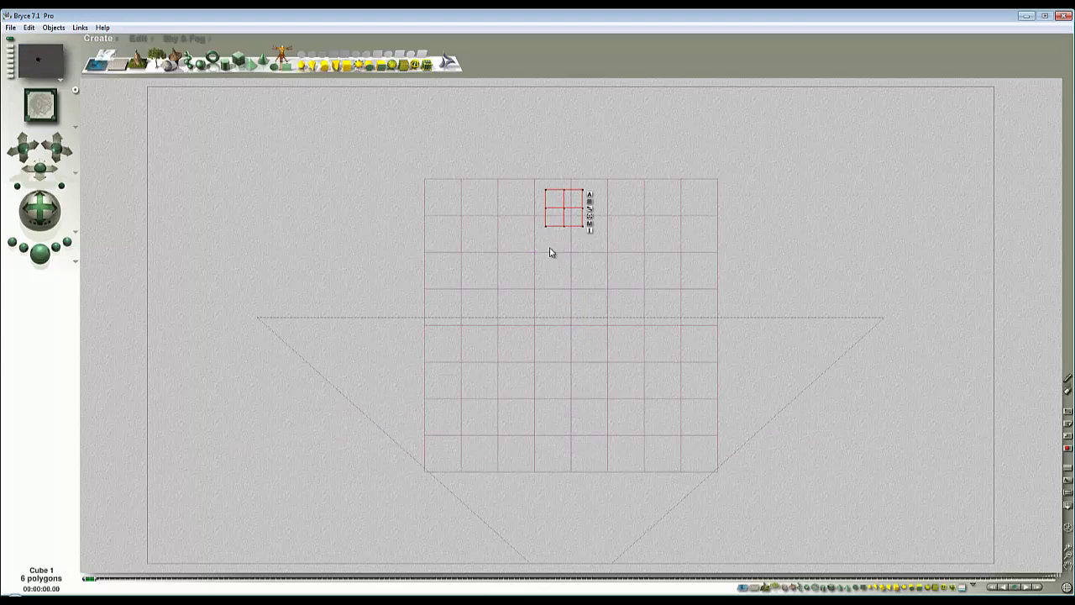
left_click(216, 59)
left_click_drag(579, 326, 577, 466)
Add a cylinder near the grid's left edge and a pyramid near its right edge, finishing in the camera view.
left_click(229, 69)
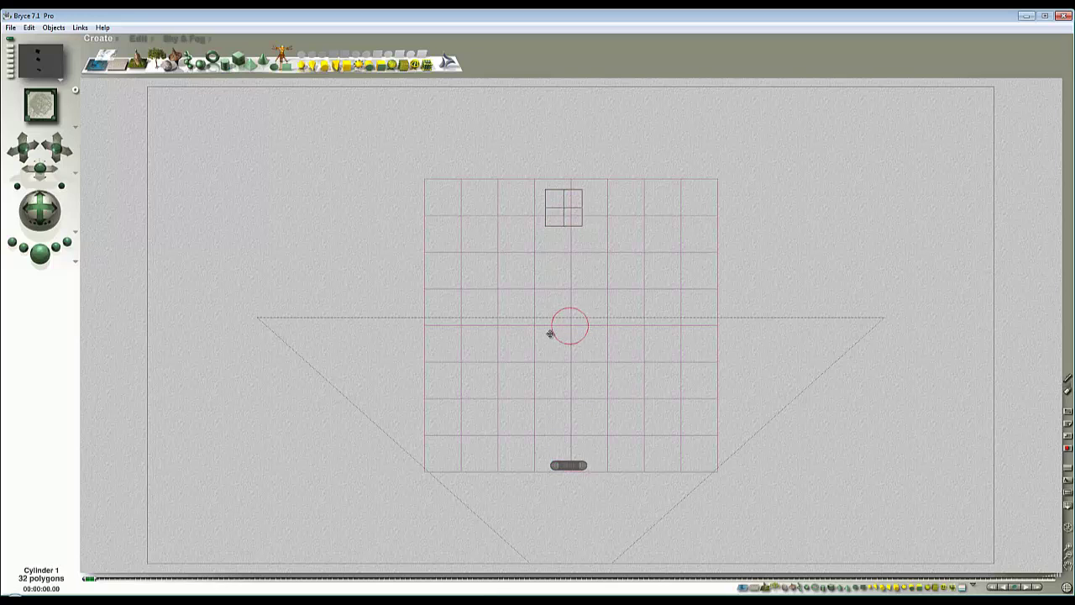
left_click_drag(549, 333, 455, 323)
left_click(252, 64)
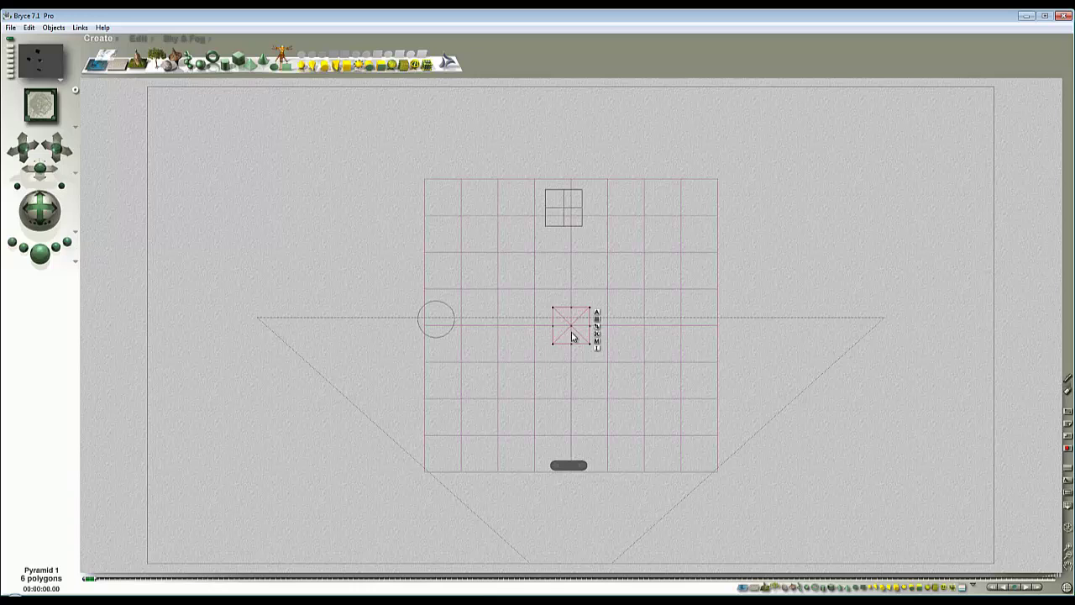
left_click_drag(573, 336, 708, 324)
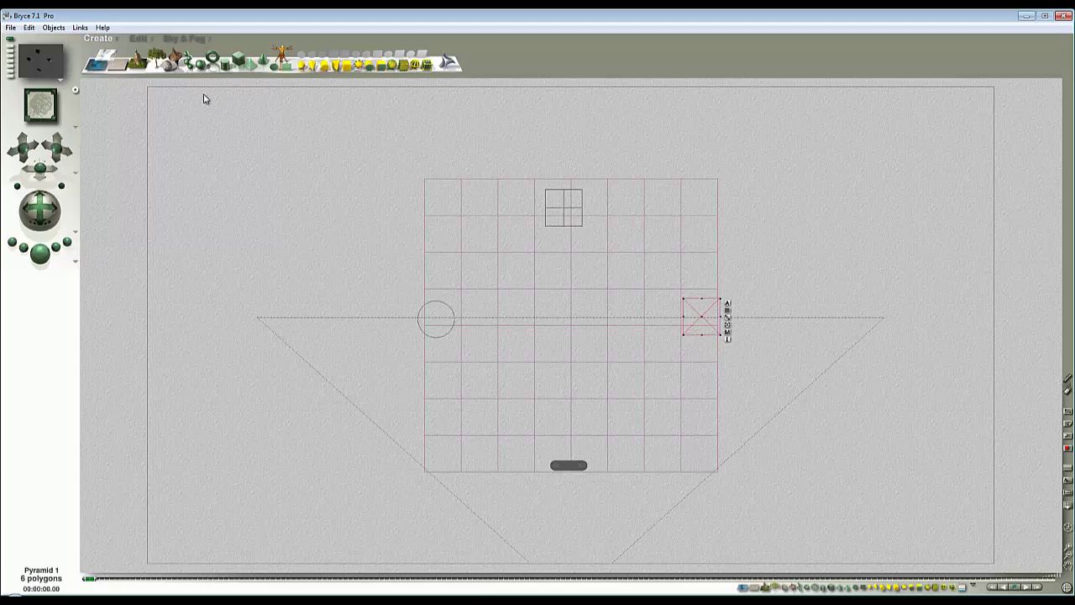
key("1")
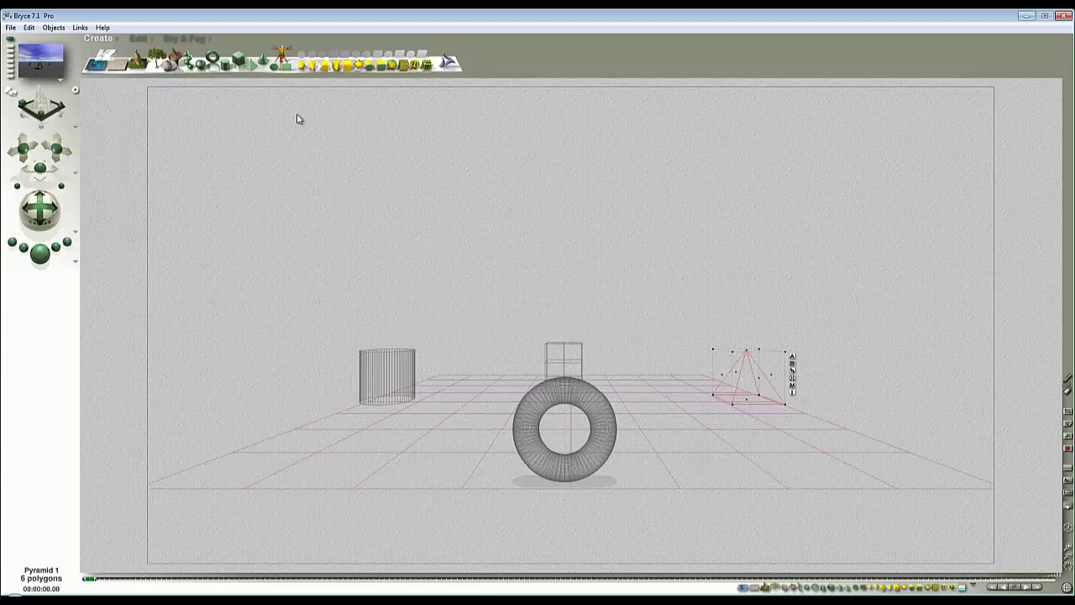
Load the Spherical mapper from the +p40 object library and set its Y origin to 0.
left_click(117, 39)
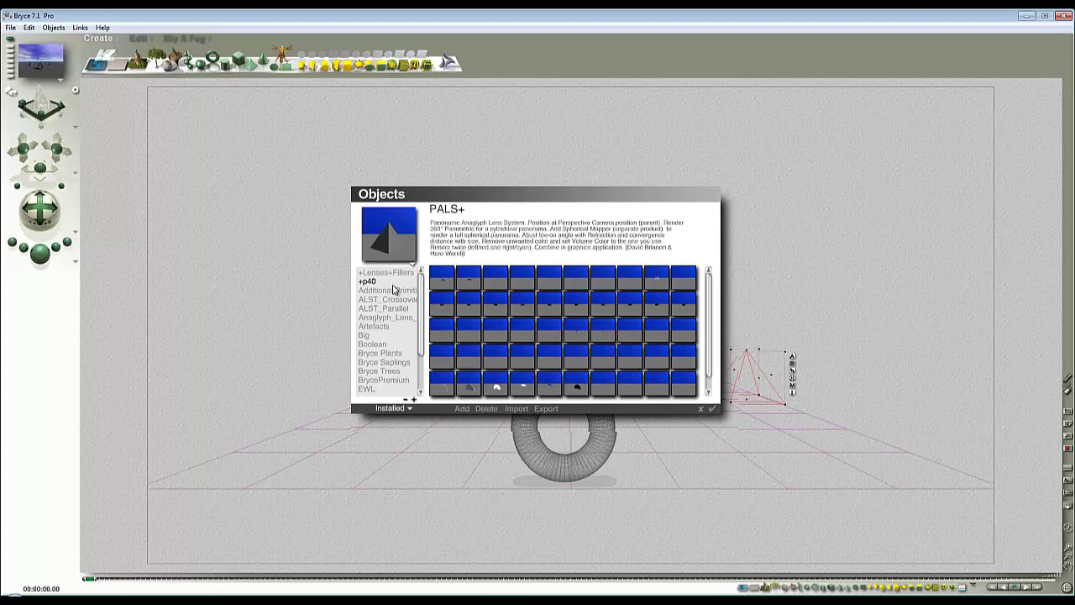
left_click(516, 285)
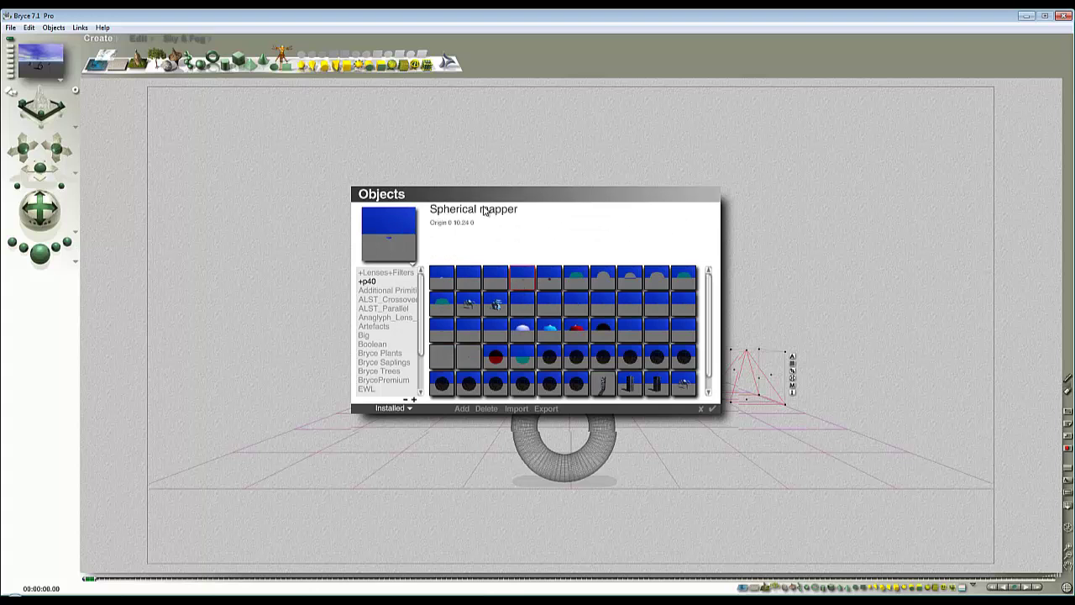
left_click(713, 411)
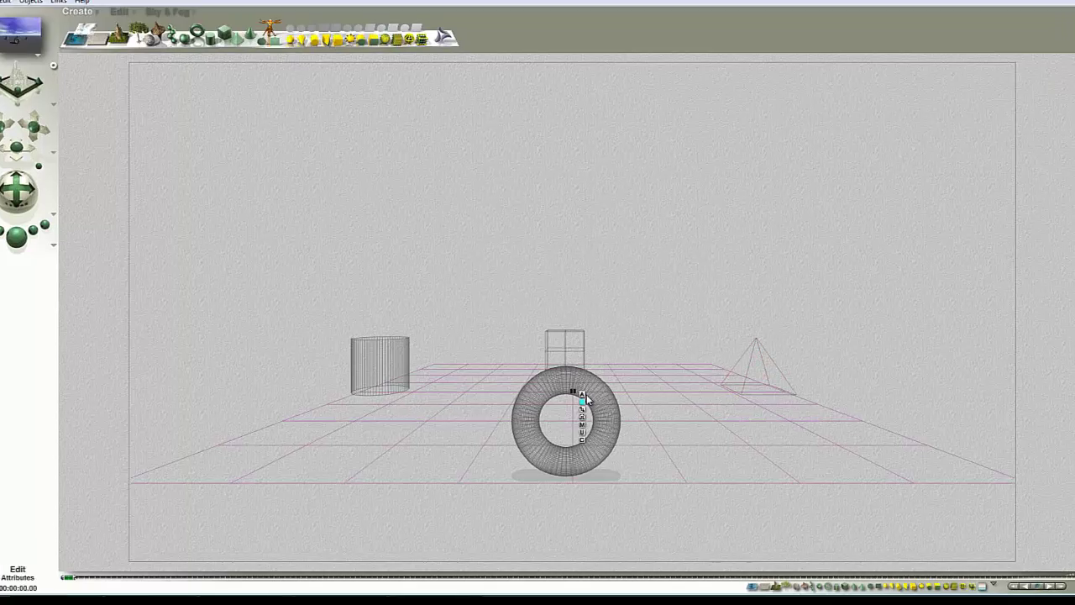
left_click(575, 404)
left_click(840, 390)
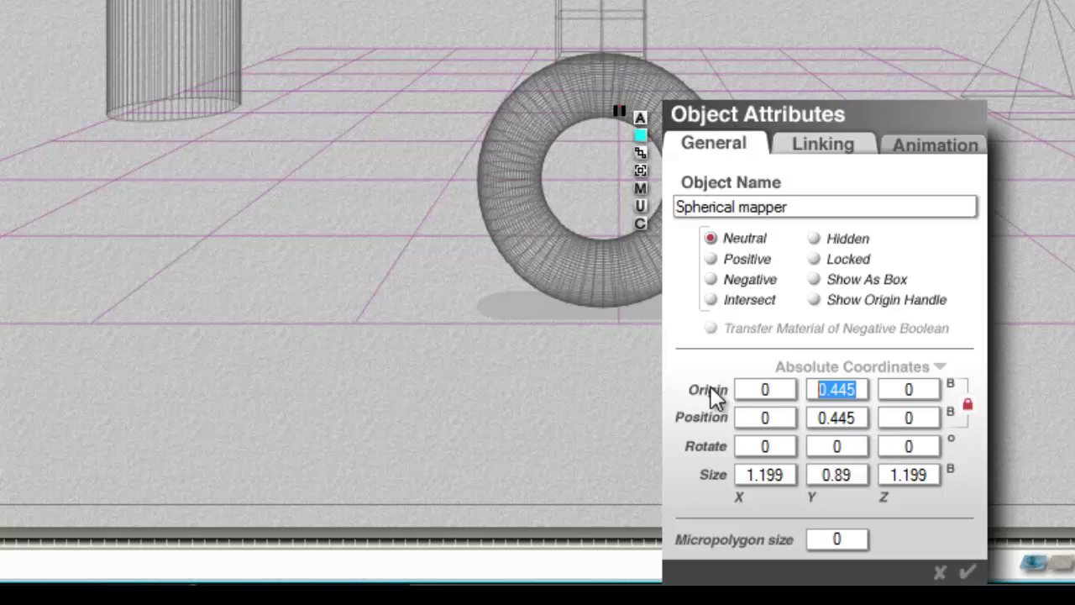
type("0")
left_click(970, 574)
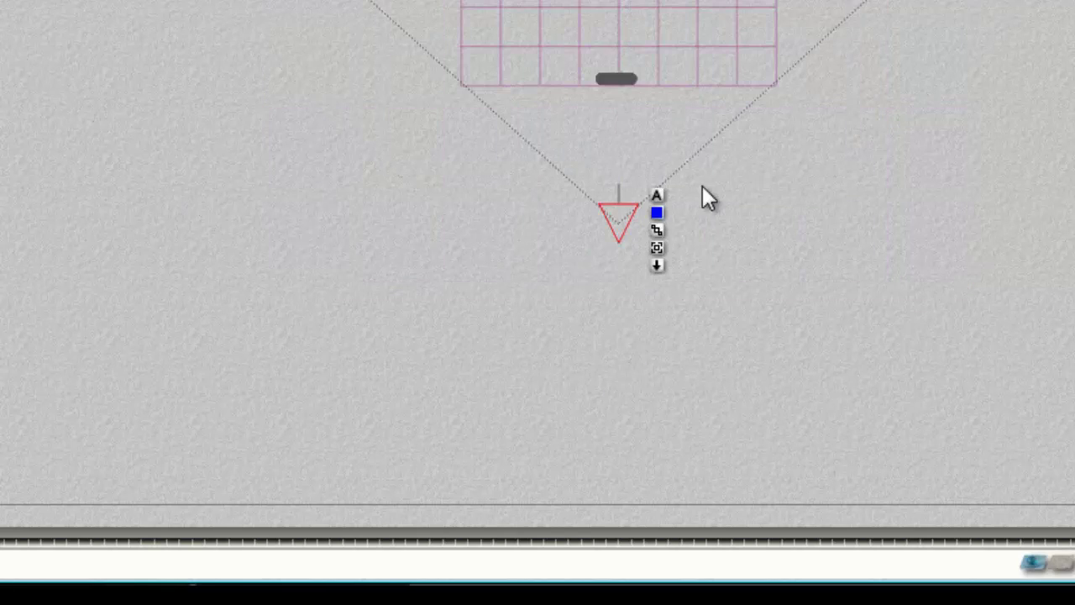
Set the camera's Y and Z origin coordinates to 0.
left_click(656, 196)
left_click_drag(866, 361, 837, 370)
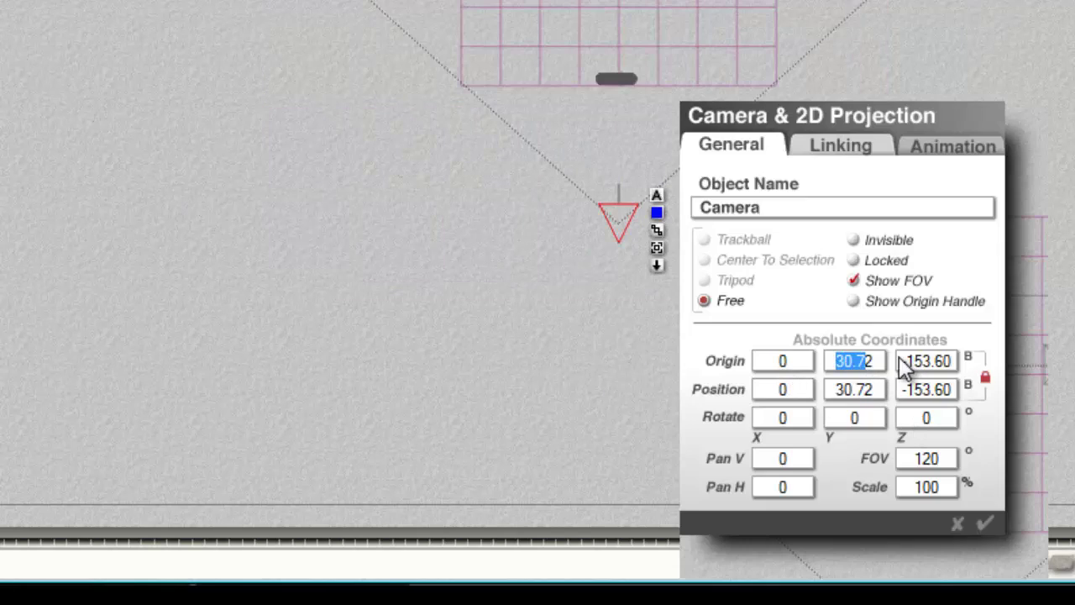
type("0")
left_click_drag(950, 361, 902, 363)
type("0")
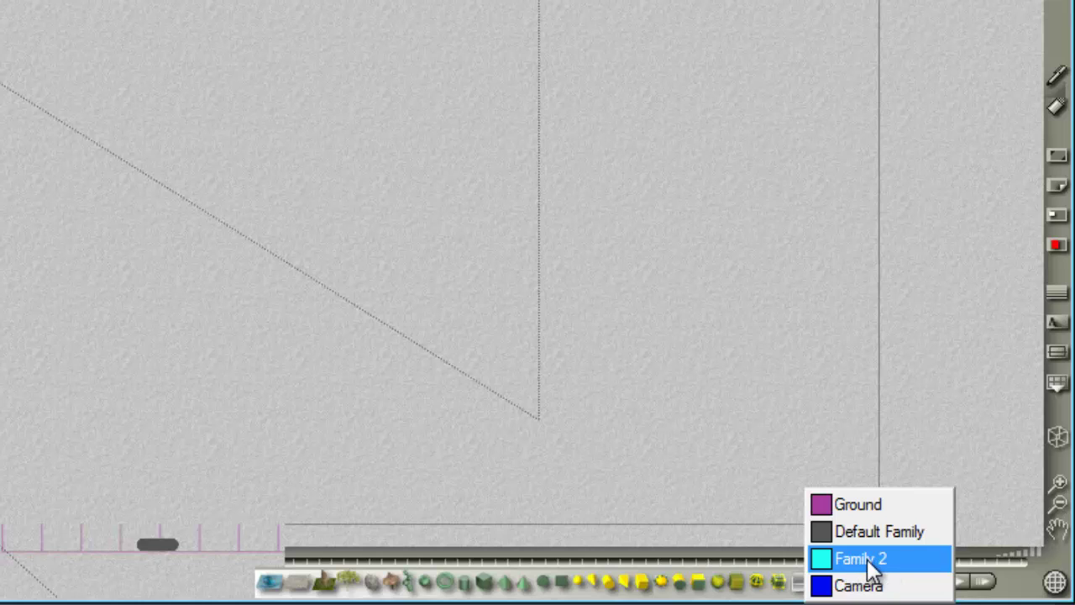
Select the Spherical mapper by its Family 2 and make the Perspective Camera its parent object.
left_click(865, 558)
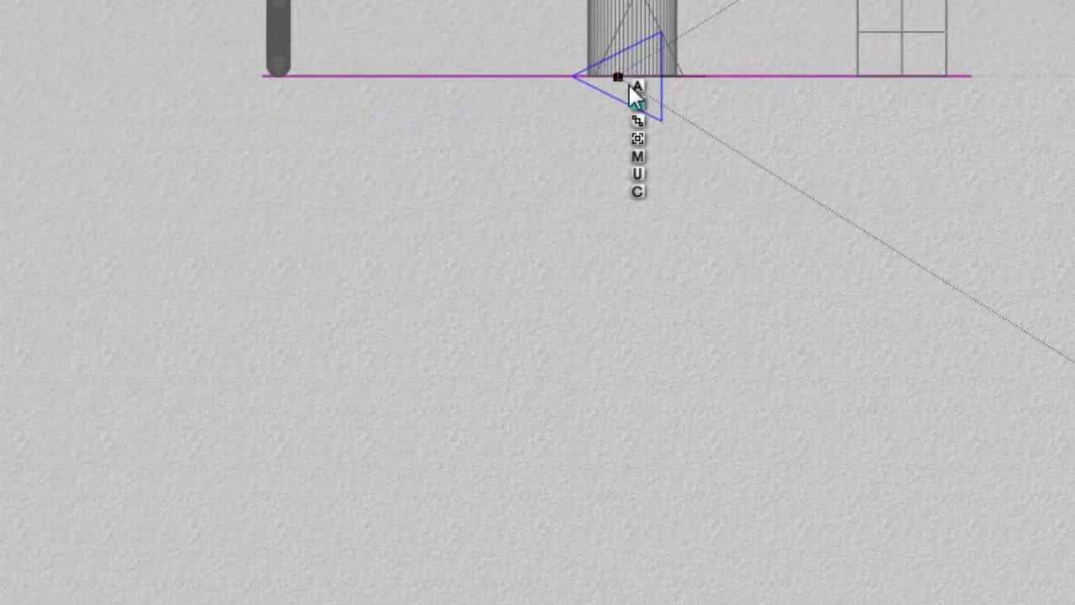
left_click(636, 99)
left_click(813, 137)
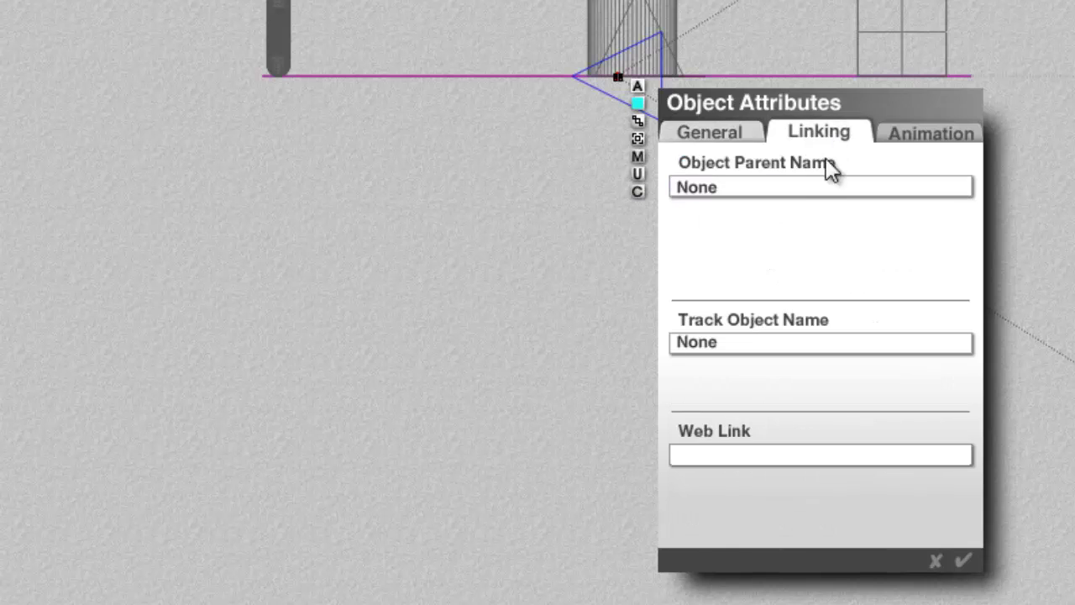
left_click(813, 188)
left_click(917, 260)
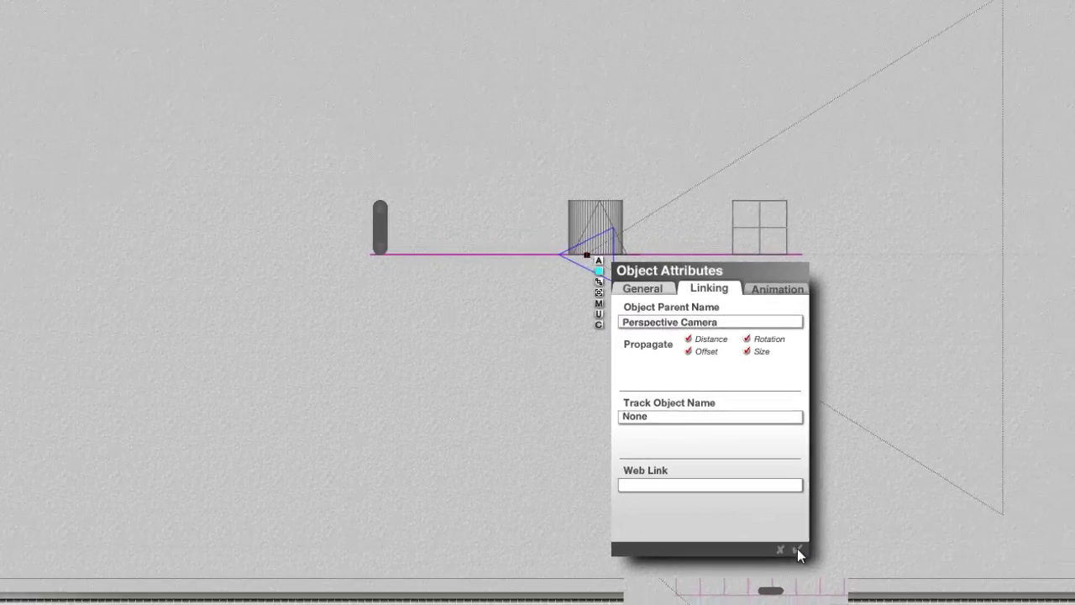
left_click(796, 550)
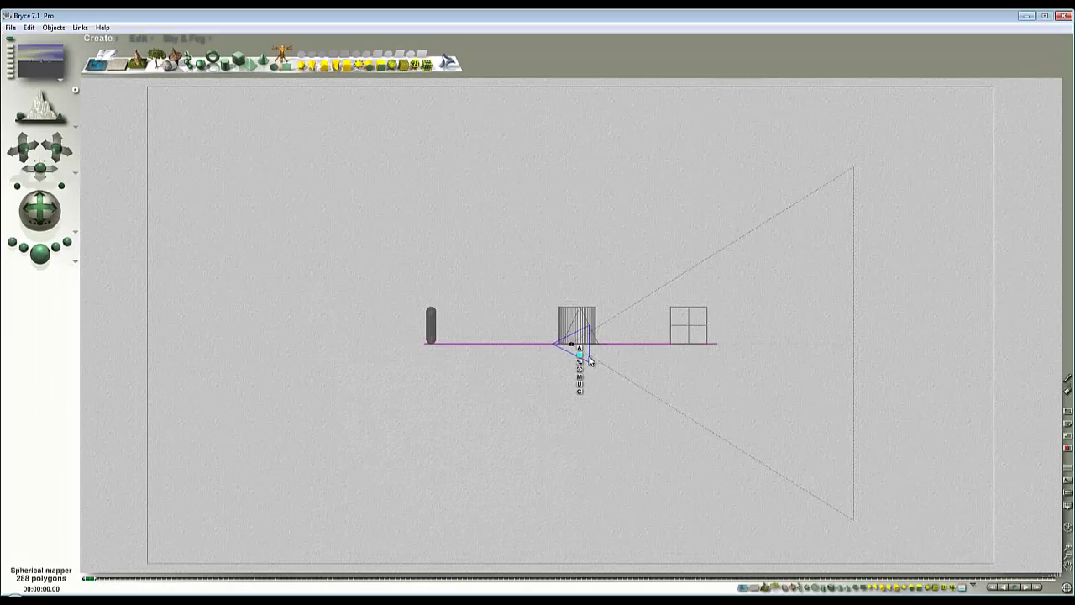
Raise the camera above the ground in the side view and nudge it slightly sideways in the top view, finishing in the camera view.
left_click_drag(590, 359, 583, 274)
key("2")
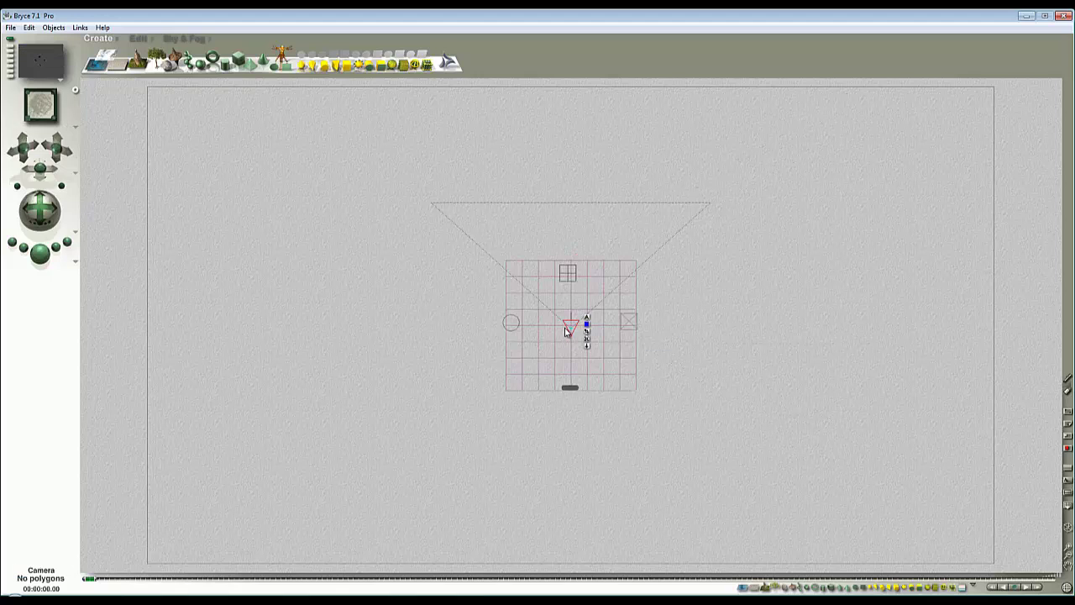
left_click_drag(575, 327, 579, 329)
key("1")
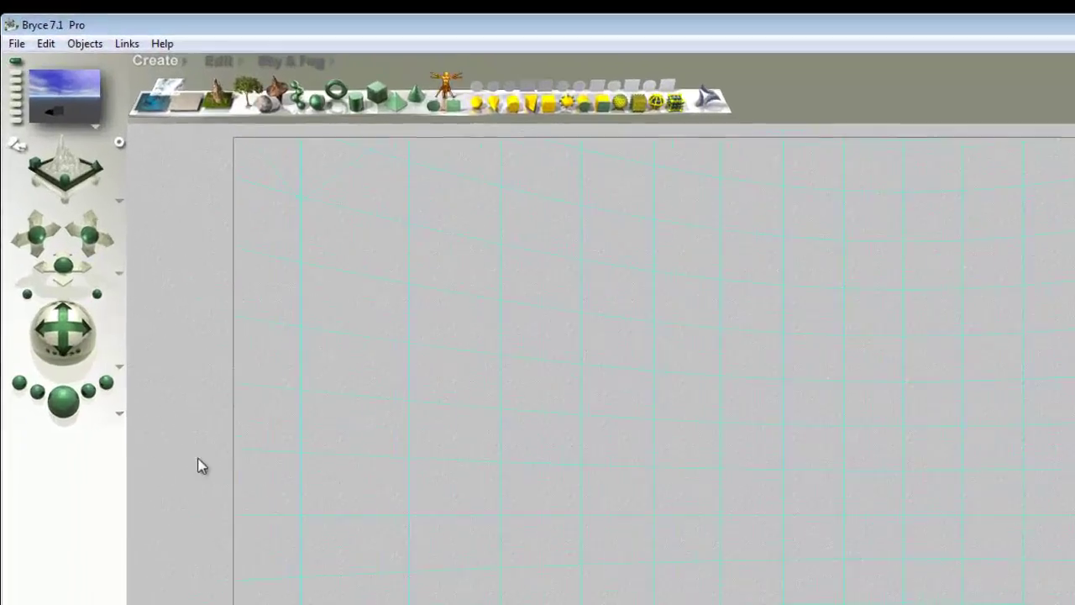
Set the document's aspect ratio to 2:1 in the document setup.
left_click(11, 27)
key("Right")
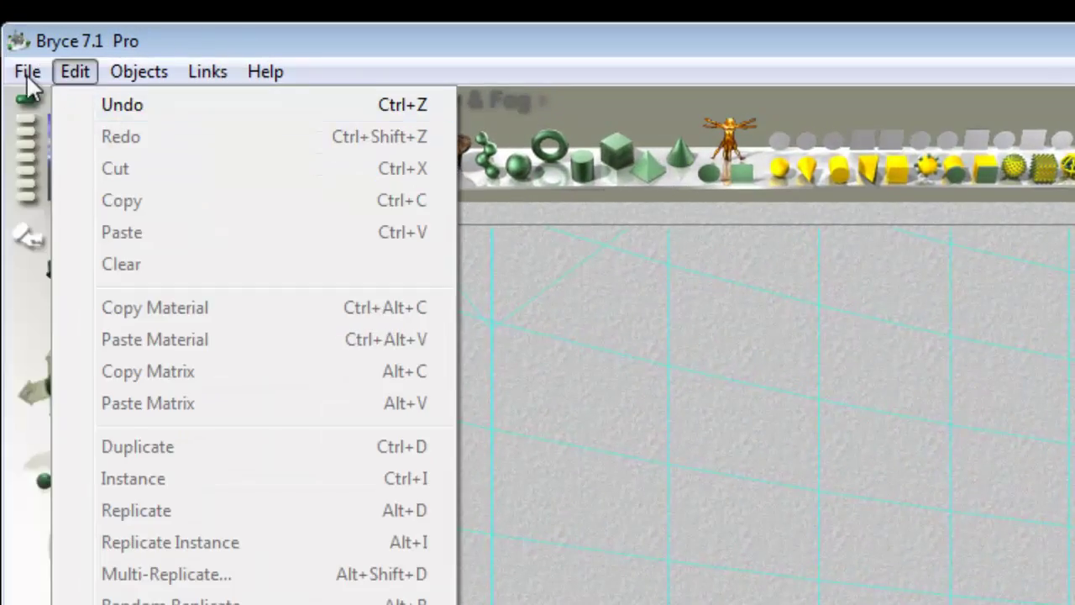
mouse_move(27, 76)
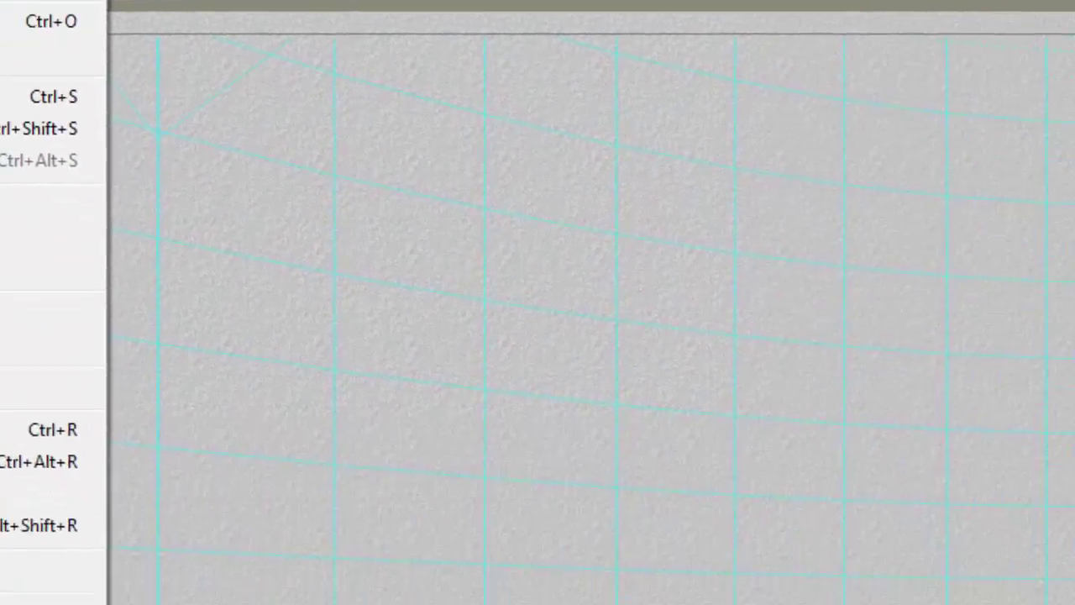
left_click(143, 136)
left_click(551, 213)
double_click(532, 213)
type("2")
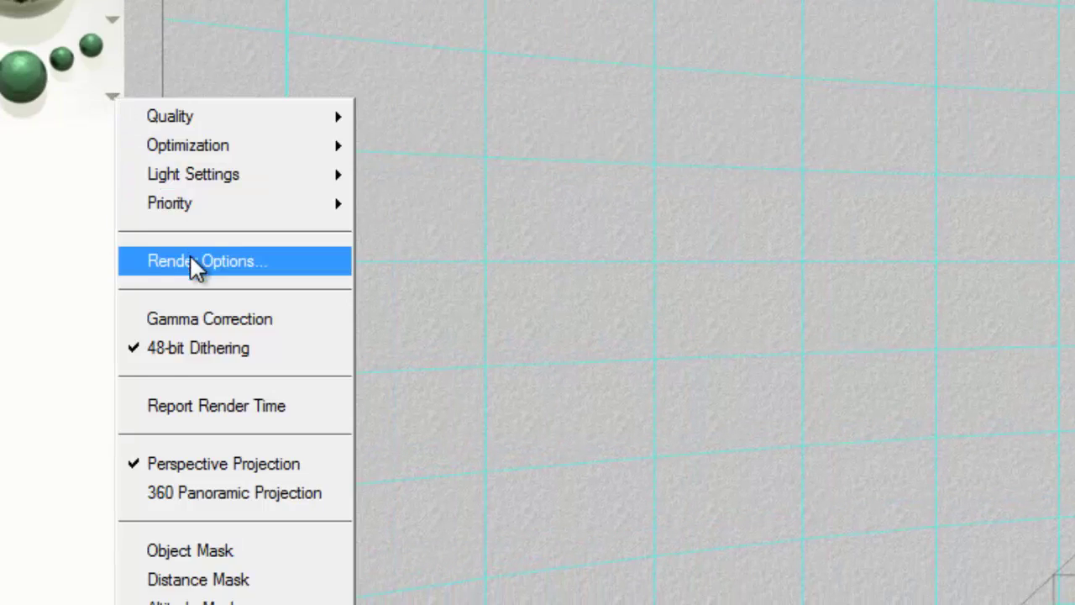
Enable 360 Panoramic Projection and render the scene.
left_click(253, 495)
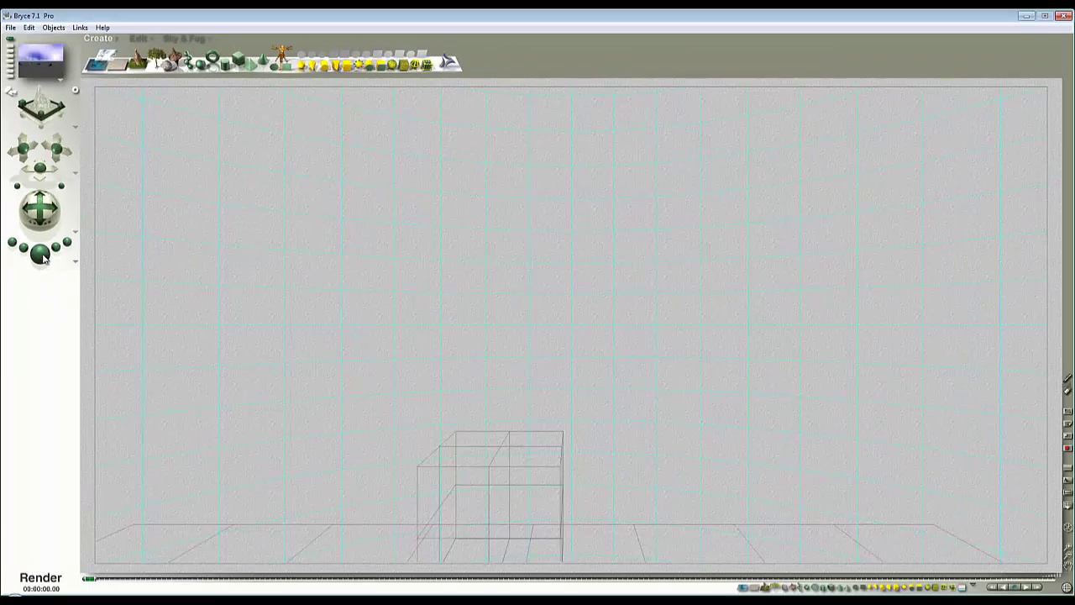
left_click(71, 273)
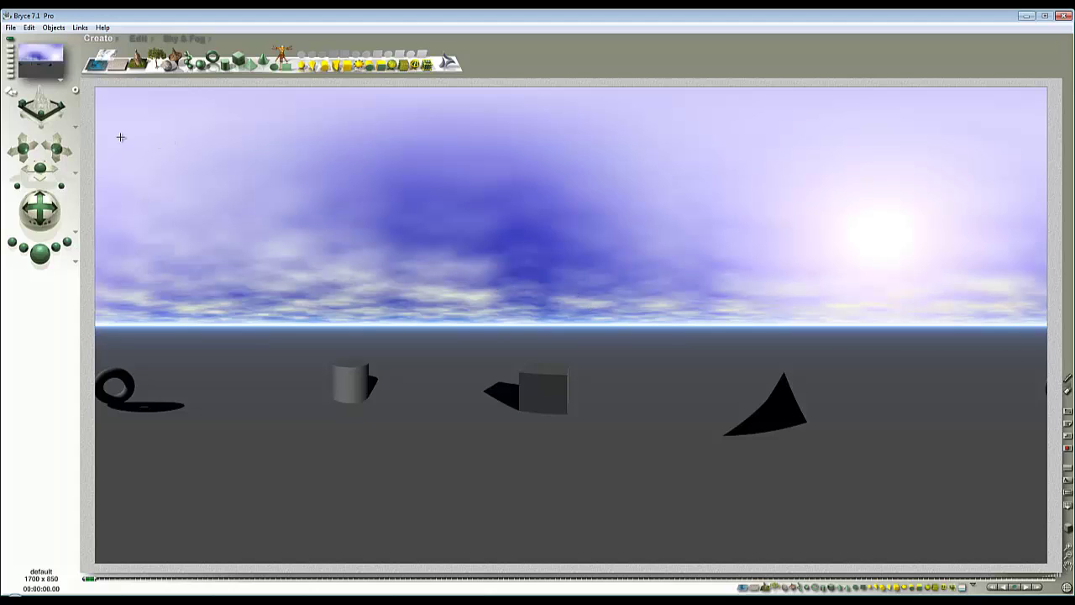
Save the scene as a new file named smtest1.
left_click(29, 27)
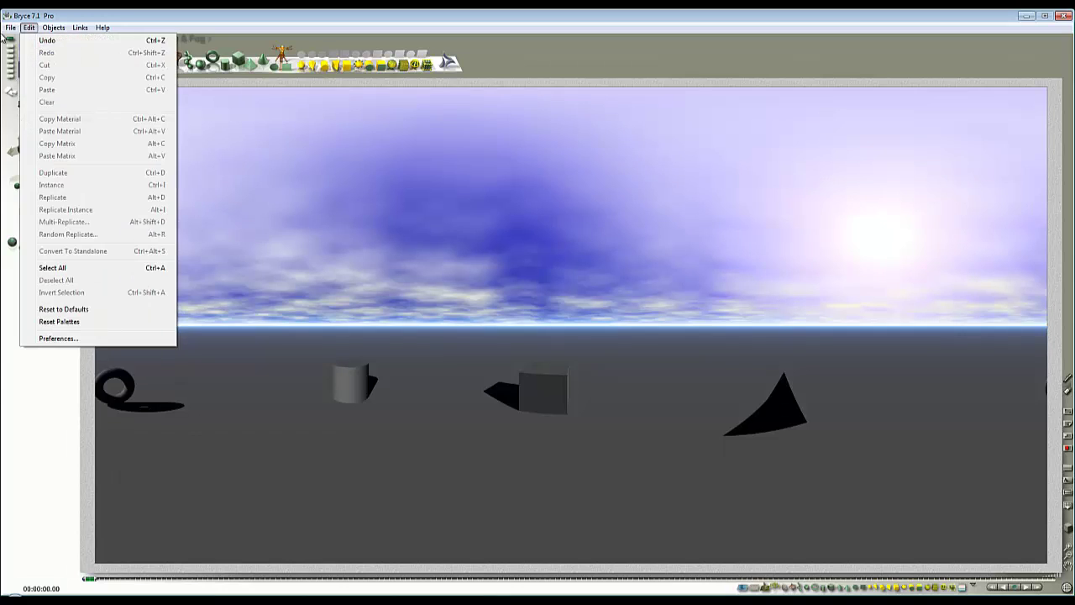
left_click(11, 27)
left_click(33, 123)
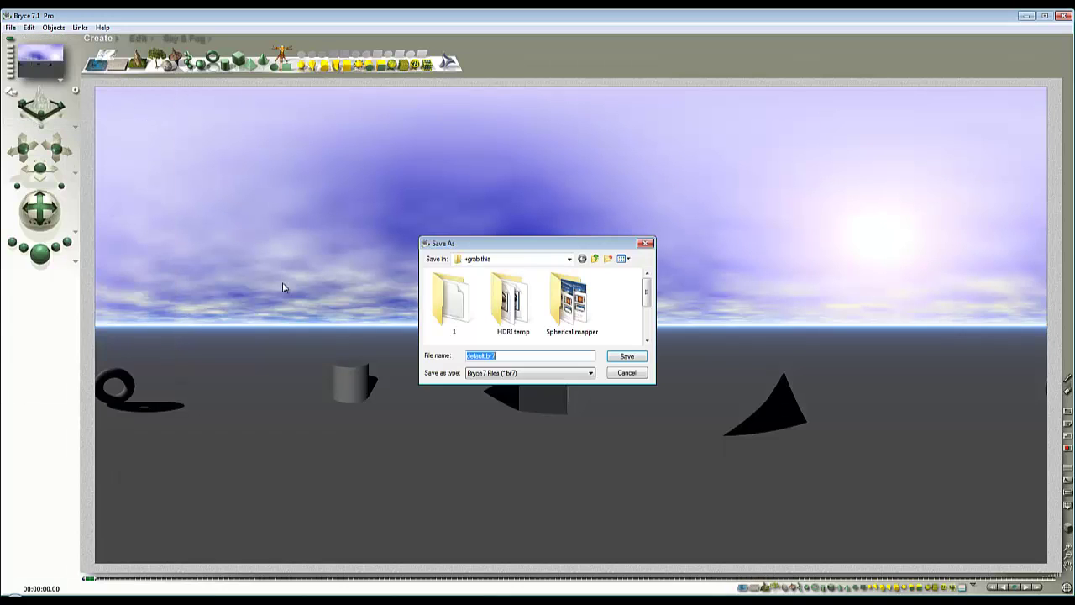
type("smtest1")
key("Return")
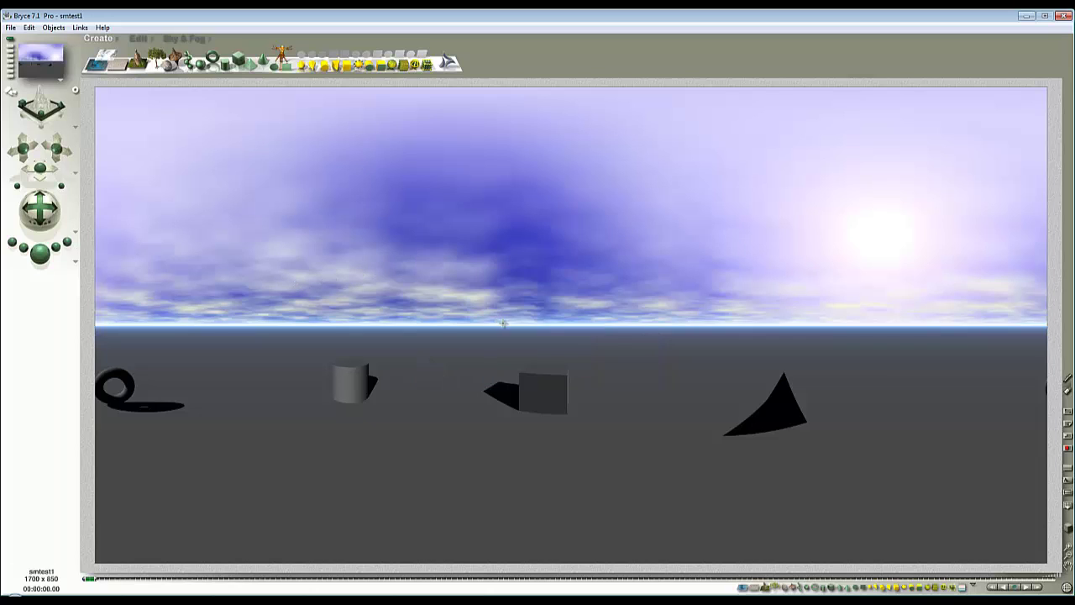
Select the ground and the four test primitives in the top view and delete them.
key("2")
left_click_drag(822, 510, 262, 101)
key("Delete")
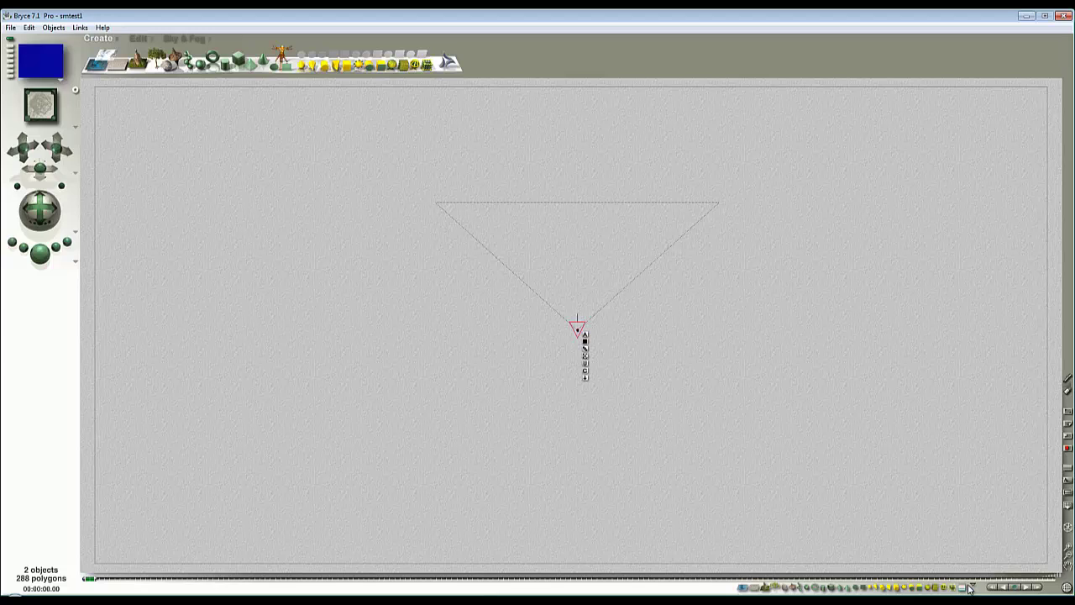
Select the Spherical mapper by its family and delete it, keeping the camera.
left_click(940, 552)
left_click(972, 585)
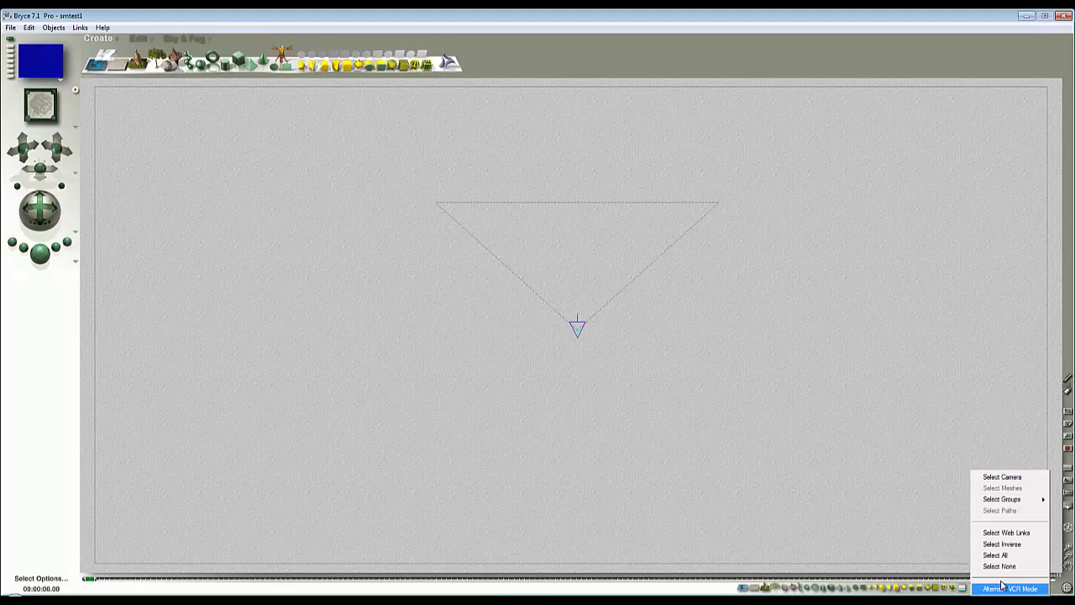
left_click(959, 557)
left_click(962, 587)
left_click(979, 589)
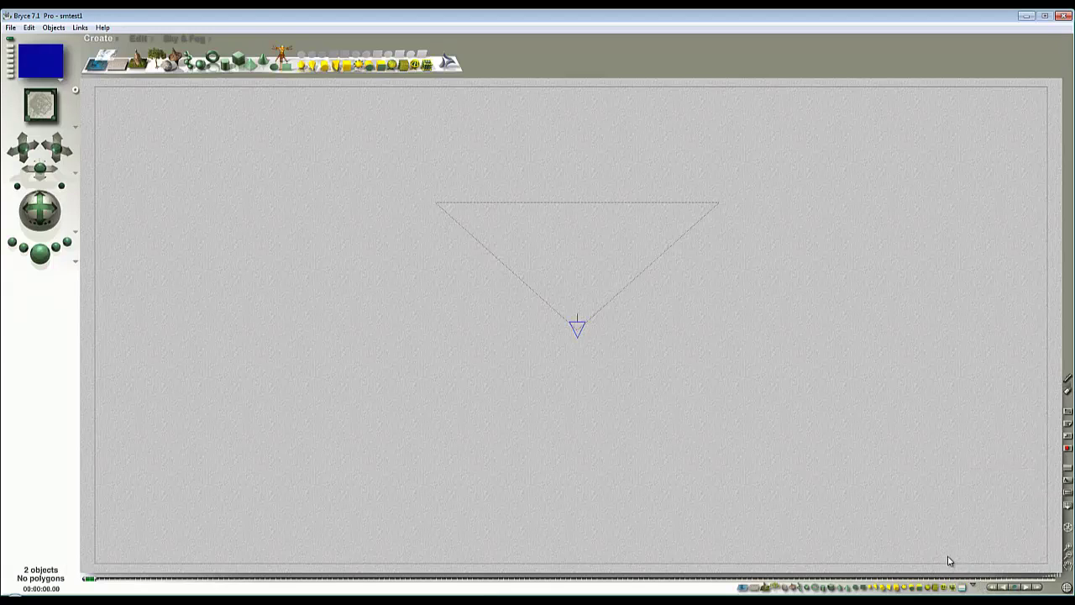
Nudge the camera toward the scene's centre and switch the render mode back to Perspective Projection.
left_click_drag(581, 332, 572, 327)
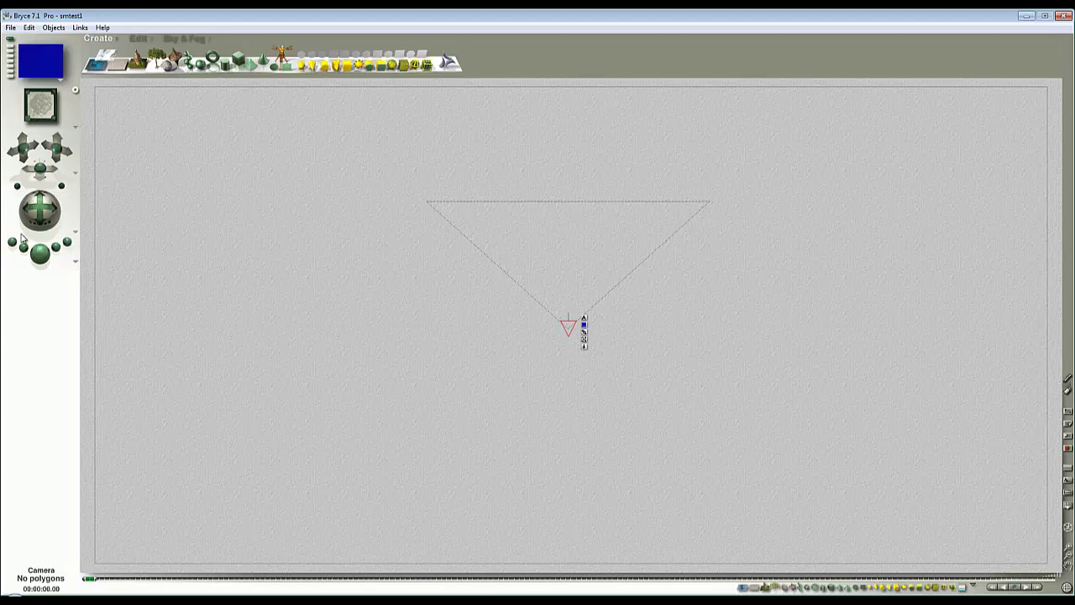
left_click(76, 261)
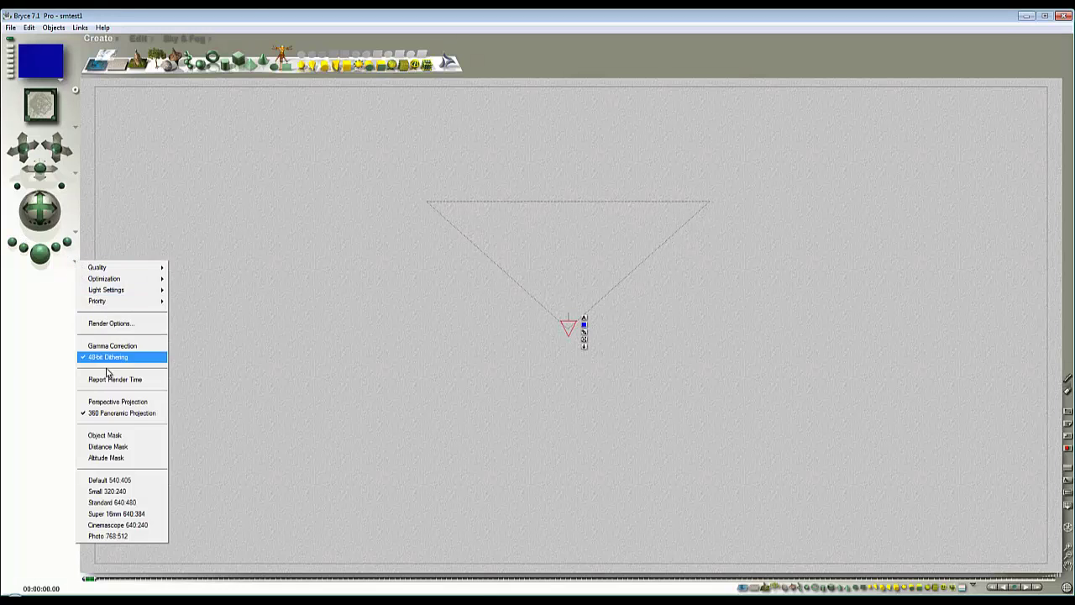
left_click(113, 403)
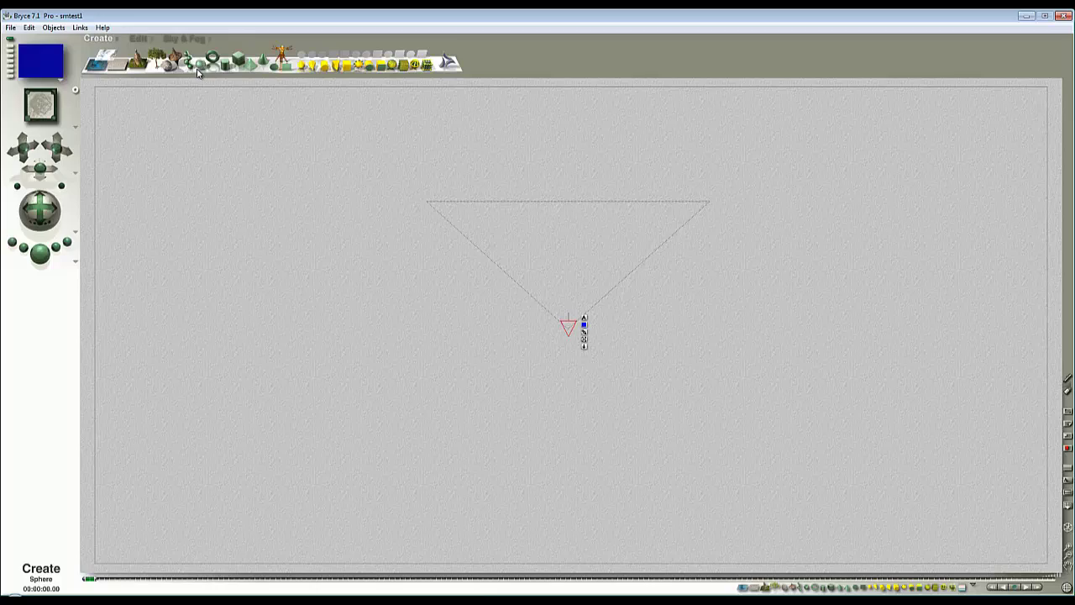
Create a sphere at the centre around the camera, enlarge it uniformly, and return to the camera view.
left_click(136, 41)
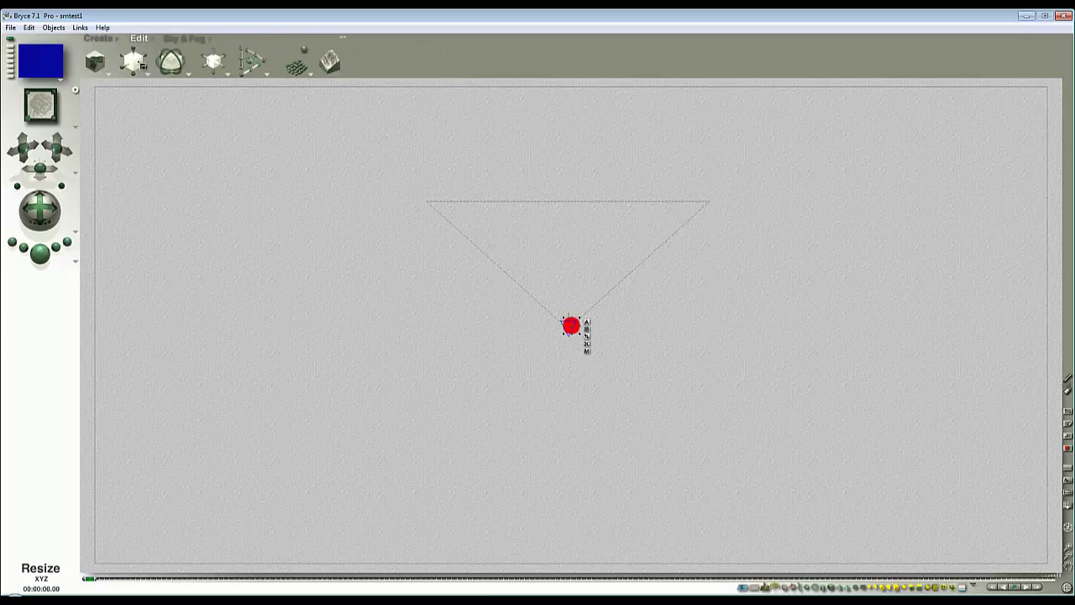
left_click_drag(134, 61, 395, 186)
key("1")
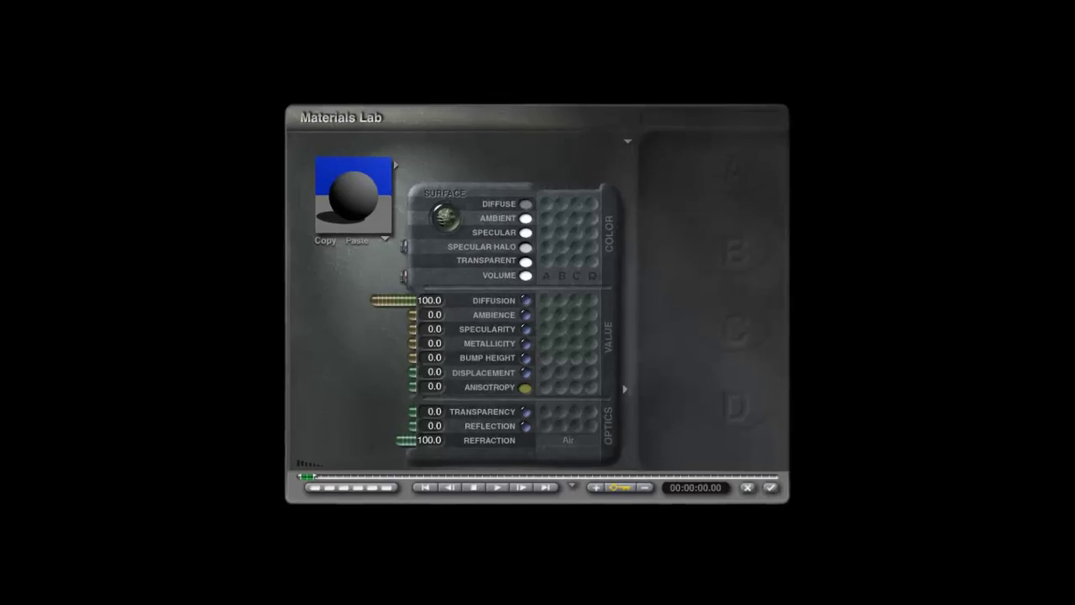
Drive the sphere's diffuse and ambient colours from texture A and set its ambience to 100.
left_click(546, 200)
left_click(548, 214)
left_click_drag(399, 321, 331, 324)
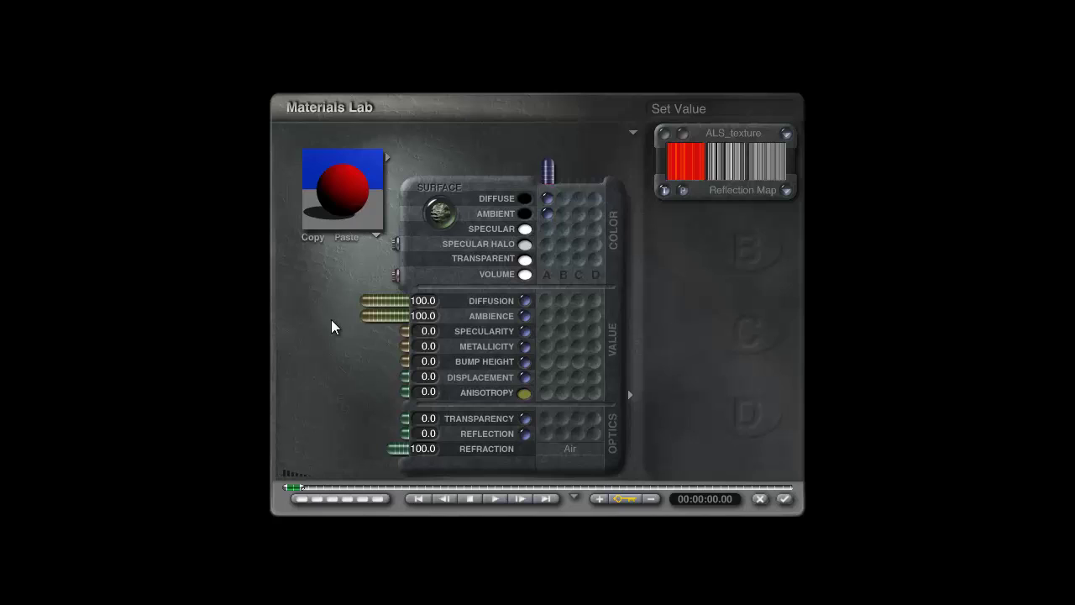
Switch texture A to a picture and load smtest1.bmp into an empty slot of the picture library.
left_click(683, 191)
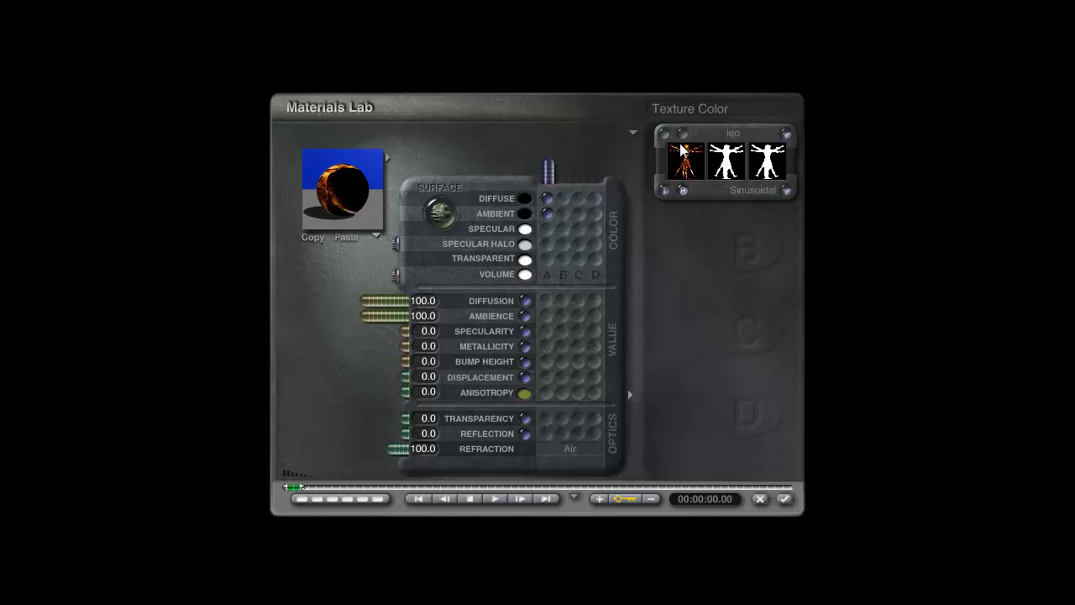
left_click(687, 151)
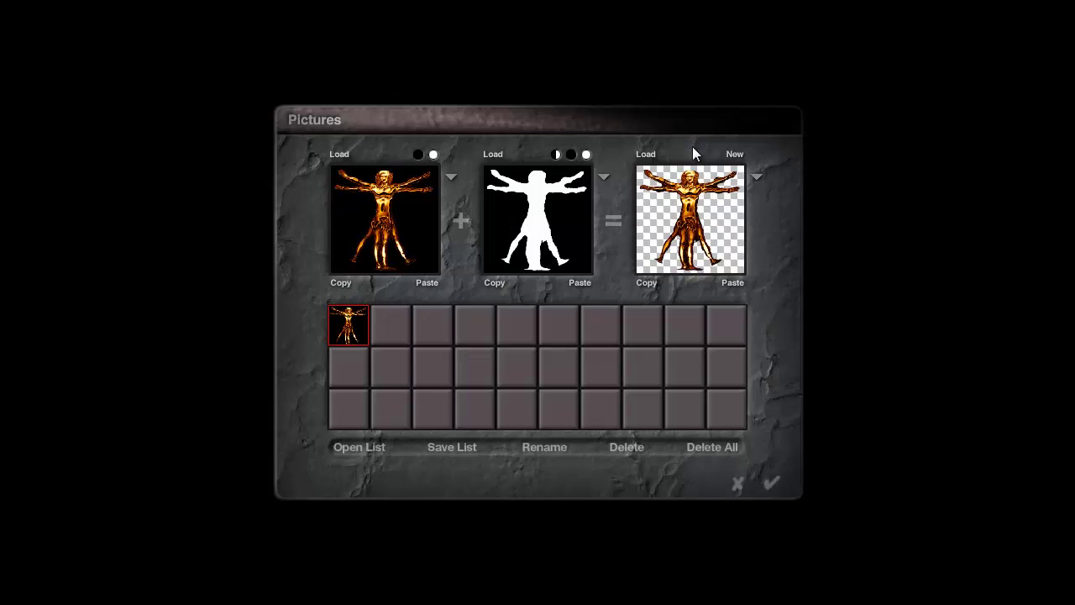
left_click(393, 325)
left_click_drag(701, 282, 711, 355)
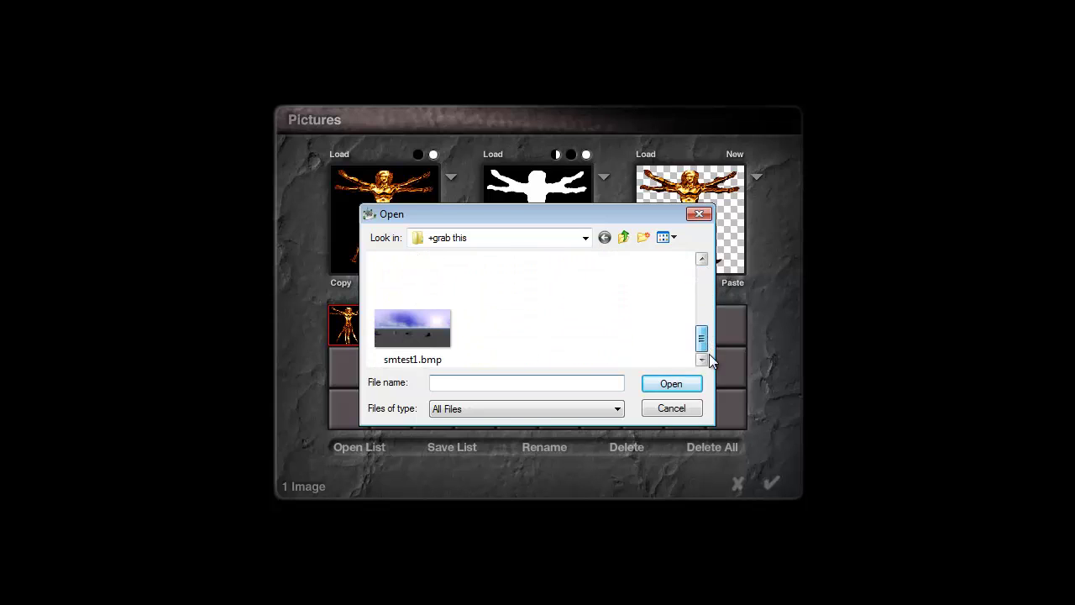
left_click(424, 329)
left_click(671, 383)
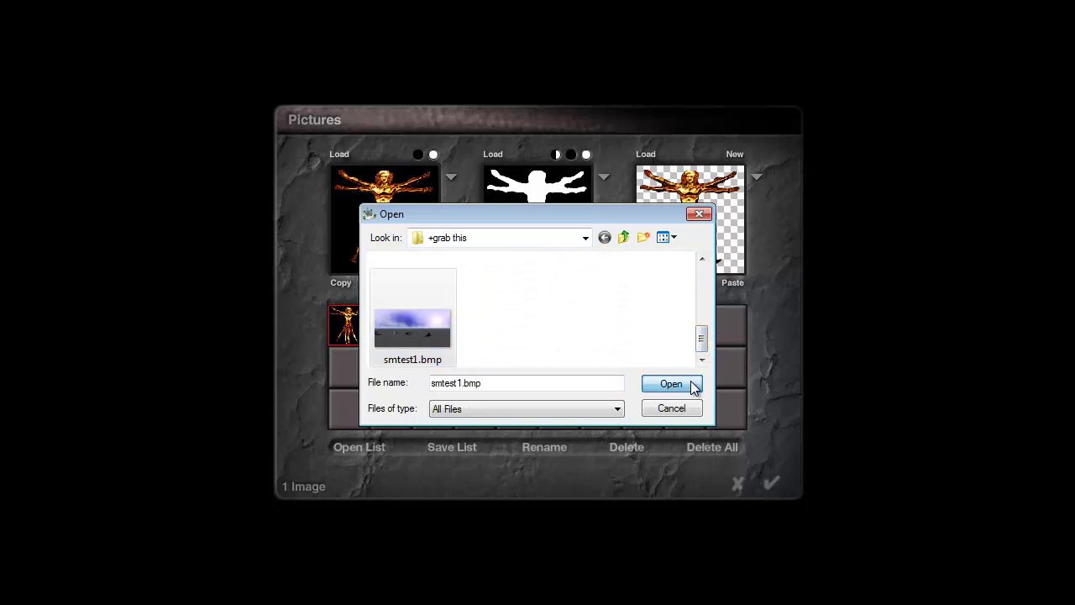
left_click(773, 481)
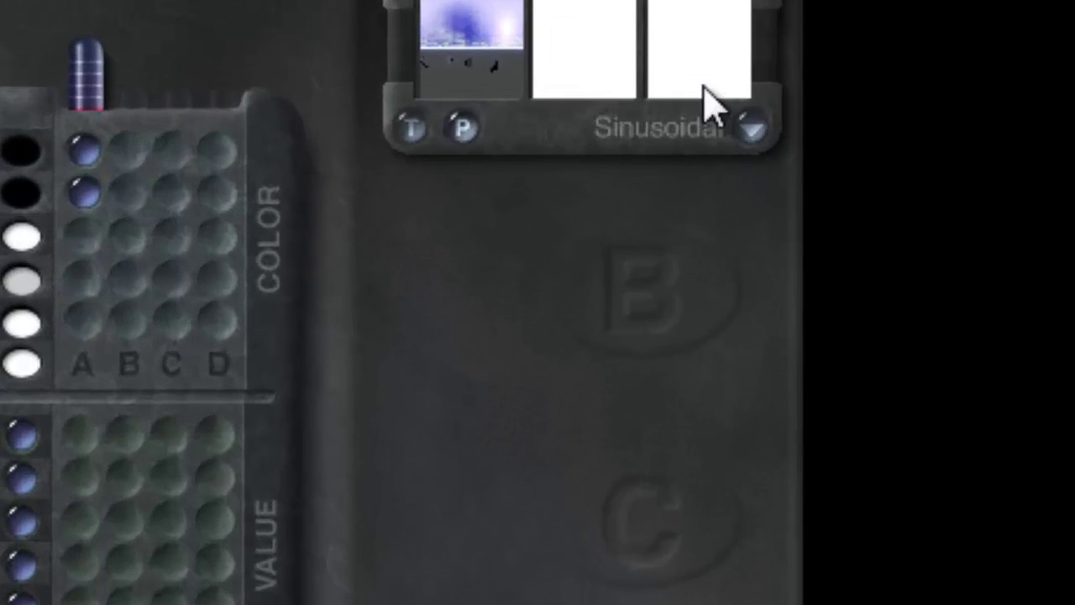
Set the picture texture's mapping mode to Spherical and apply the material to the sphere.
left_click(752, 128)
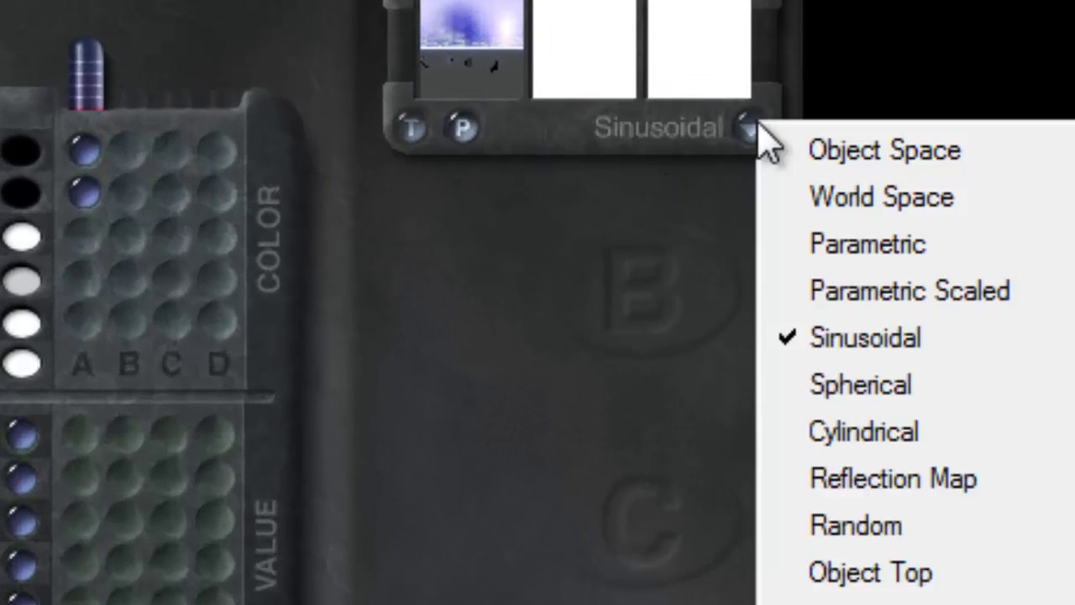
left_click(876, 380)
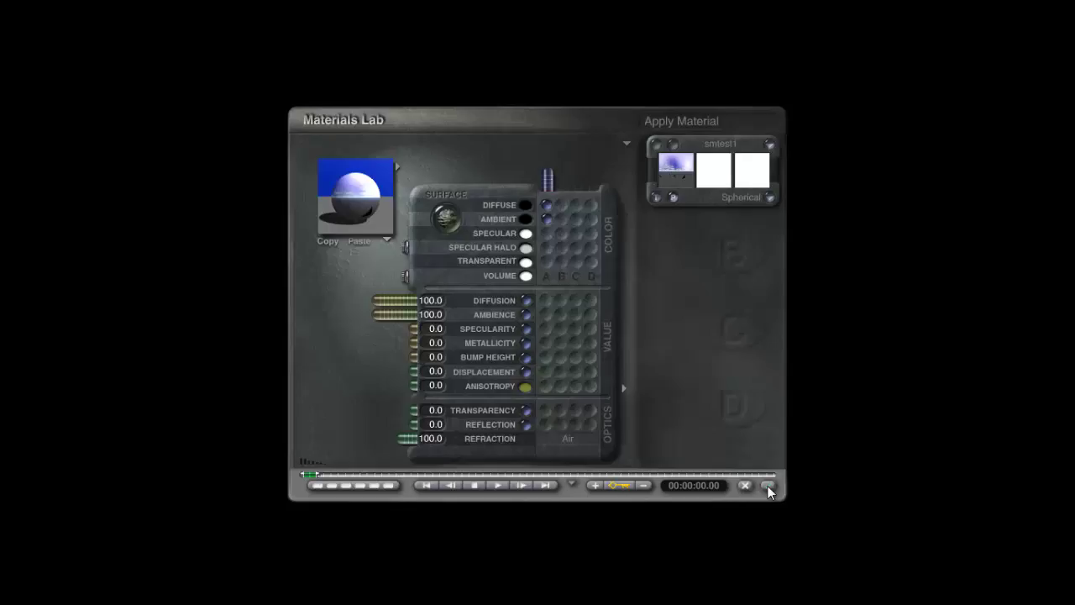
left_click(767, 487)
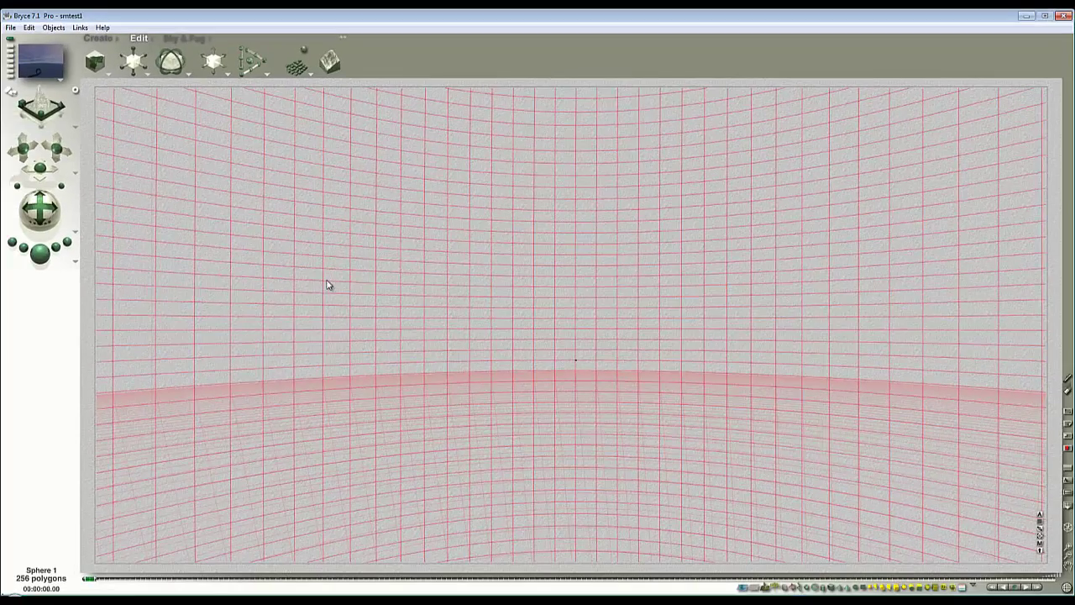
Brighten the ambient colour in the sky and fog settings.
left_click(188, 37)
left_click(136, 69)
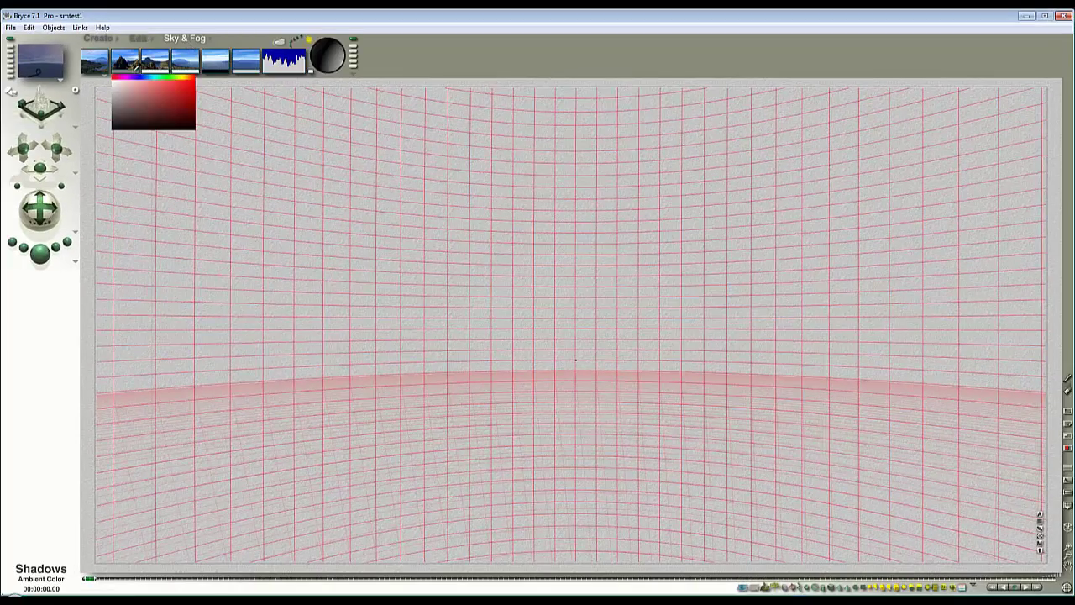
Rotate the camera inside the sphere toward different test objects and render the panorama from the new viewing directions.
left_click_drag(46, 206, 48, 223)
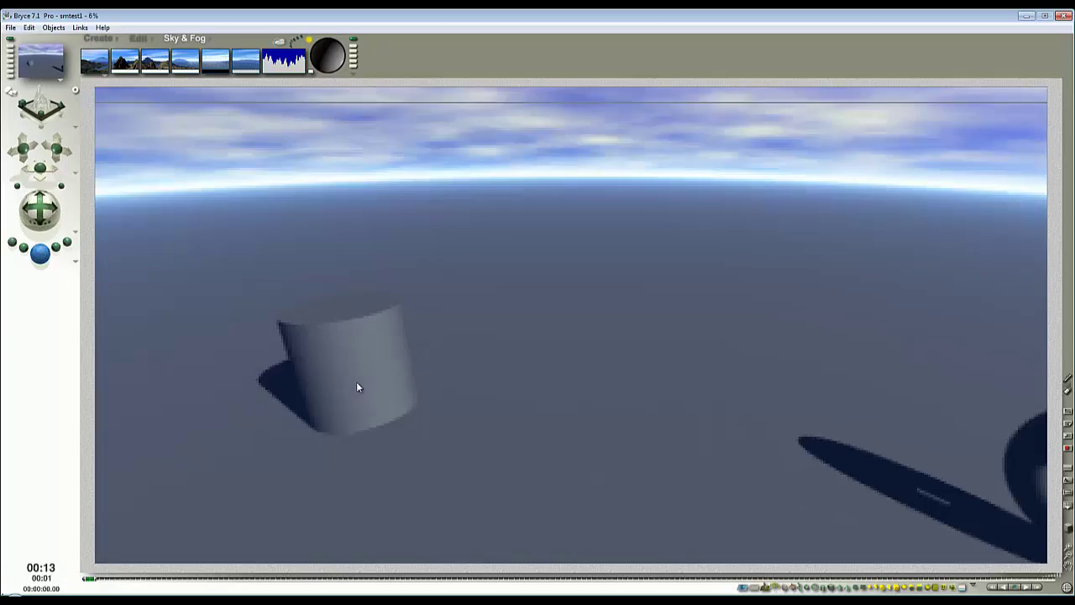
left_click_drag(42, 210, 42, 223)
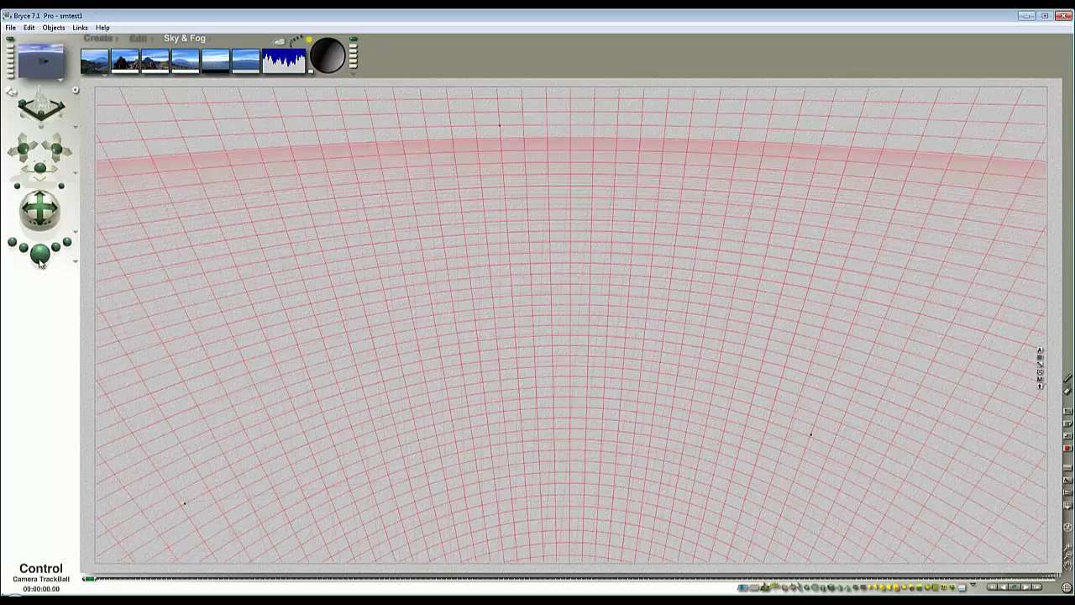
left_click(40, 252)
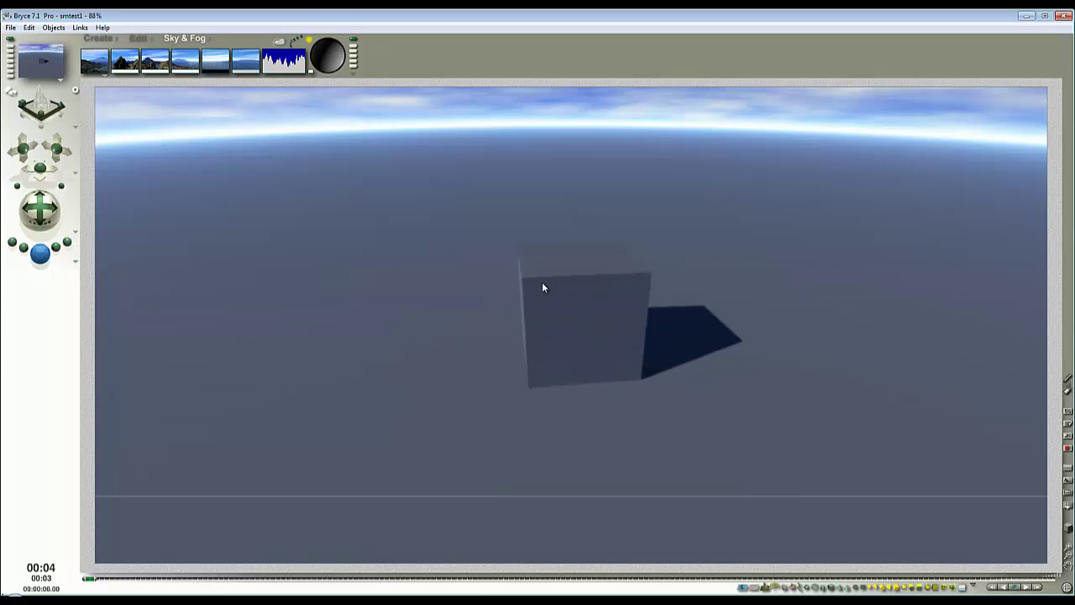
Examine the sphere around the camera in the top view, check the document resolution settings, and return to the rendered image.
left_click(623, 297)
key("2")
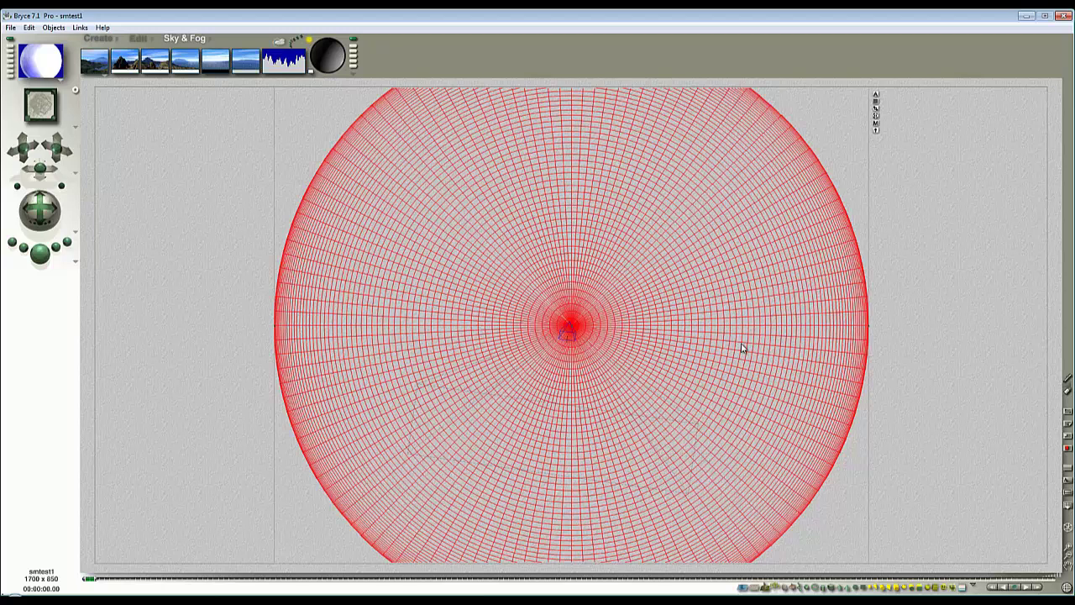
key("1")
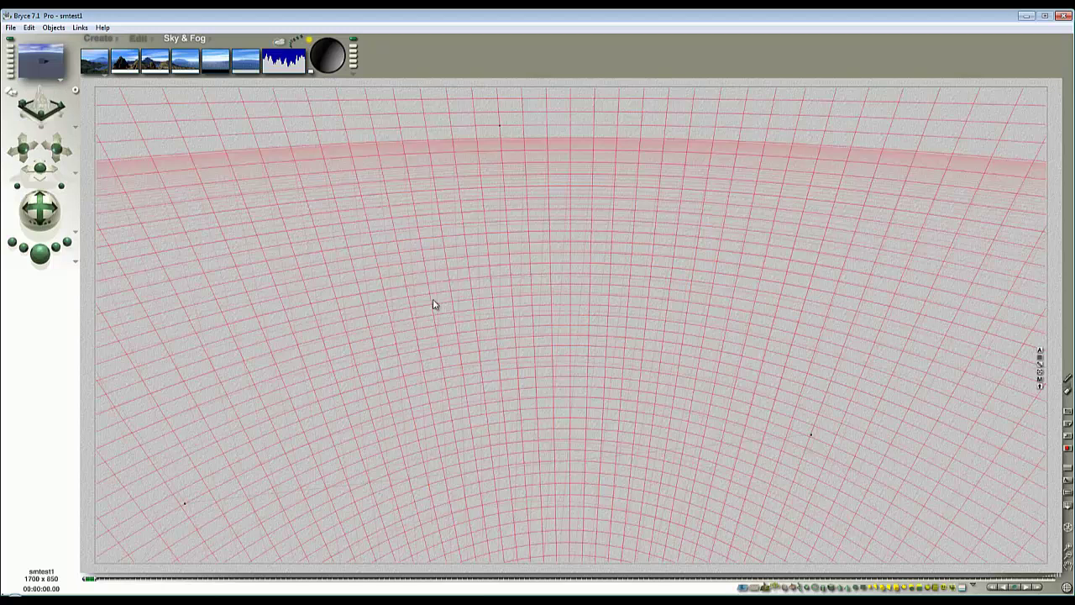
left_click(11, 27)
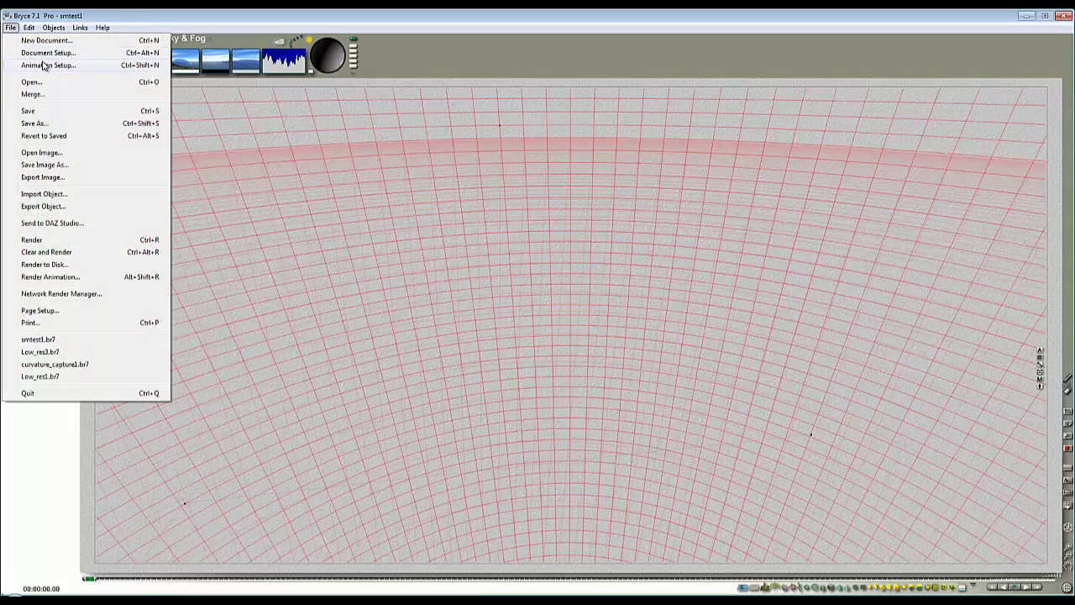
left_click(60, 56)
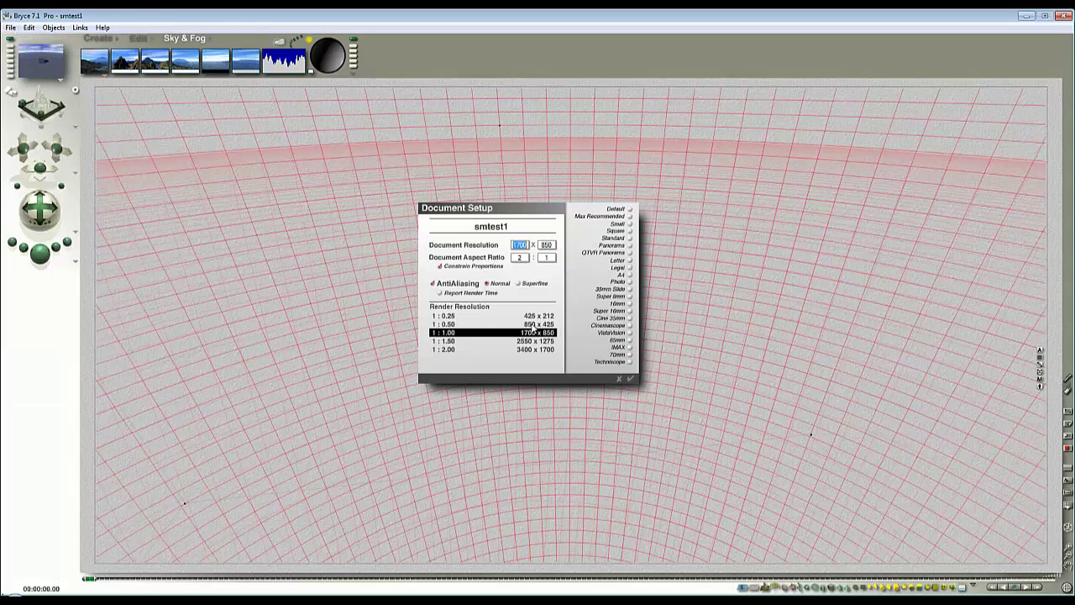
left_click(622, 384)
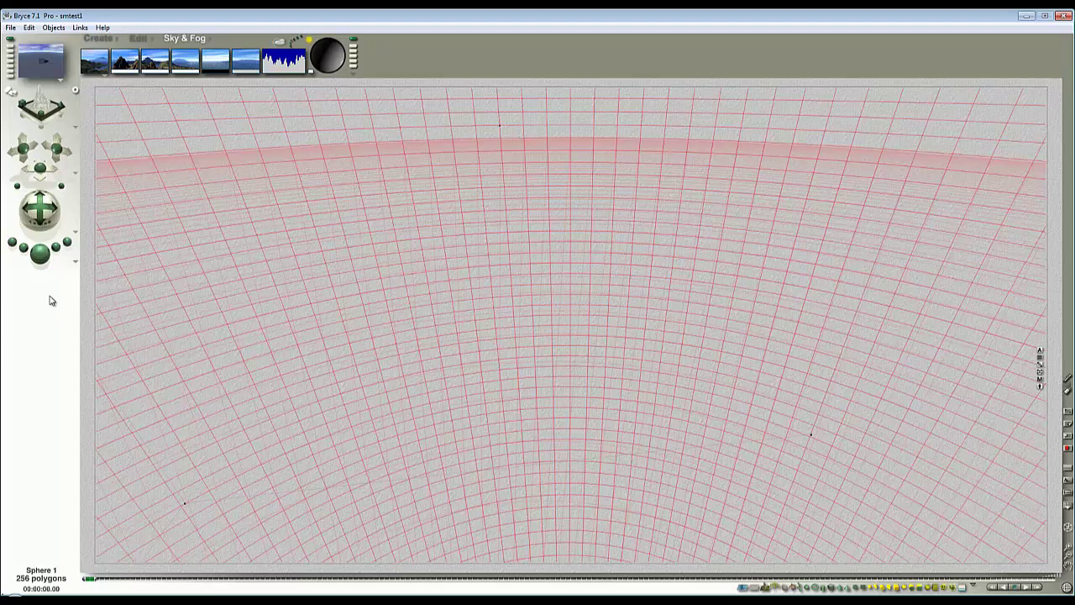
key("Escape")
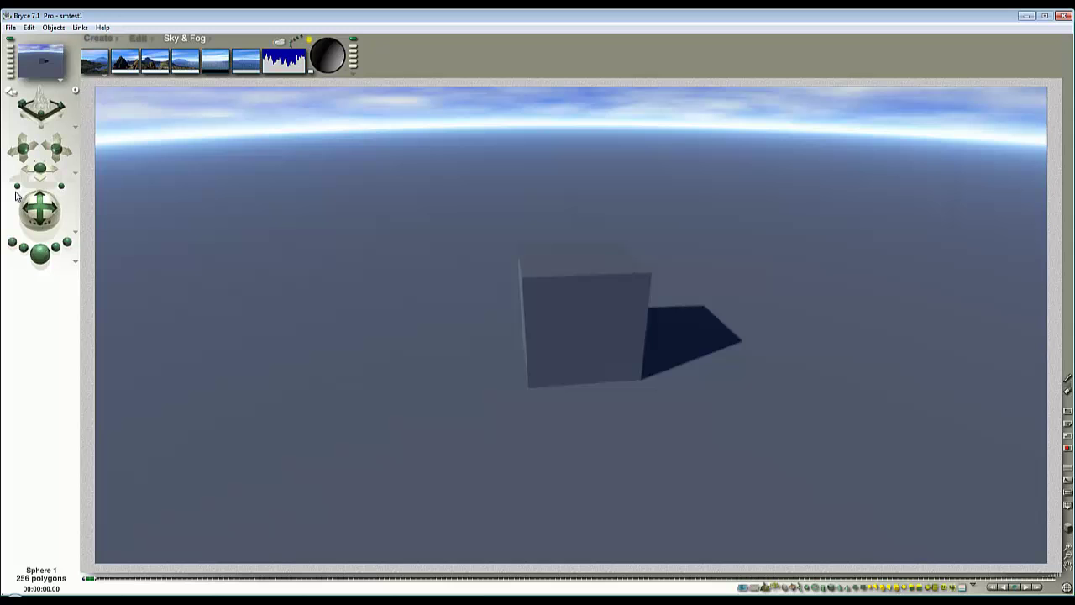
Open DAZ Studio through Bryce's scene transfer, dismiss the lesson introduction, and delete the default Genesis figure.
left_click(10, 27)
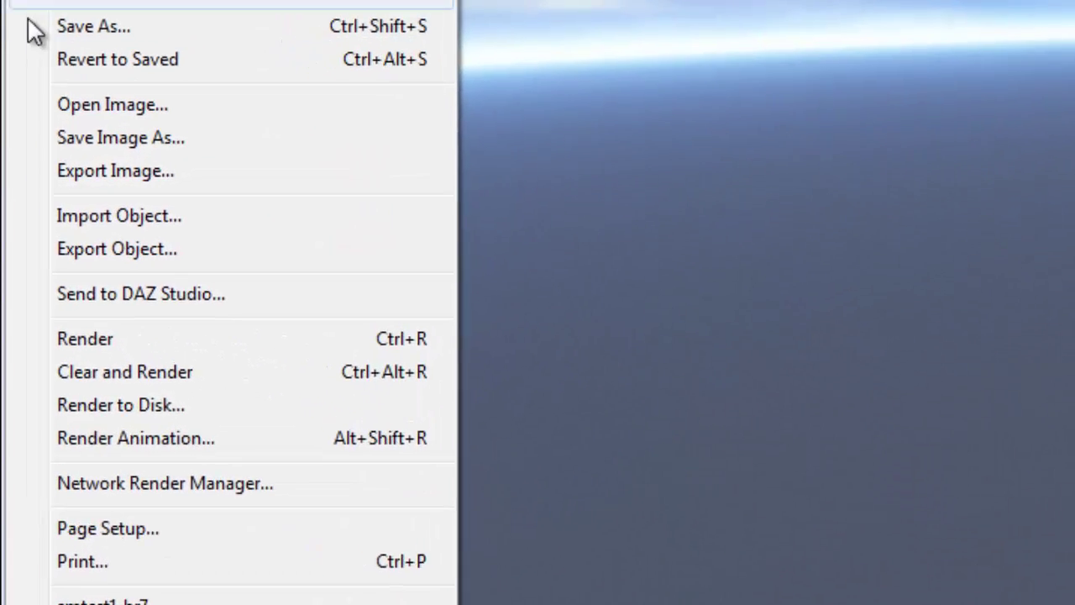
left_click(184, 307)
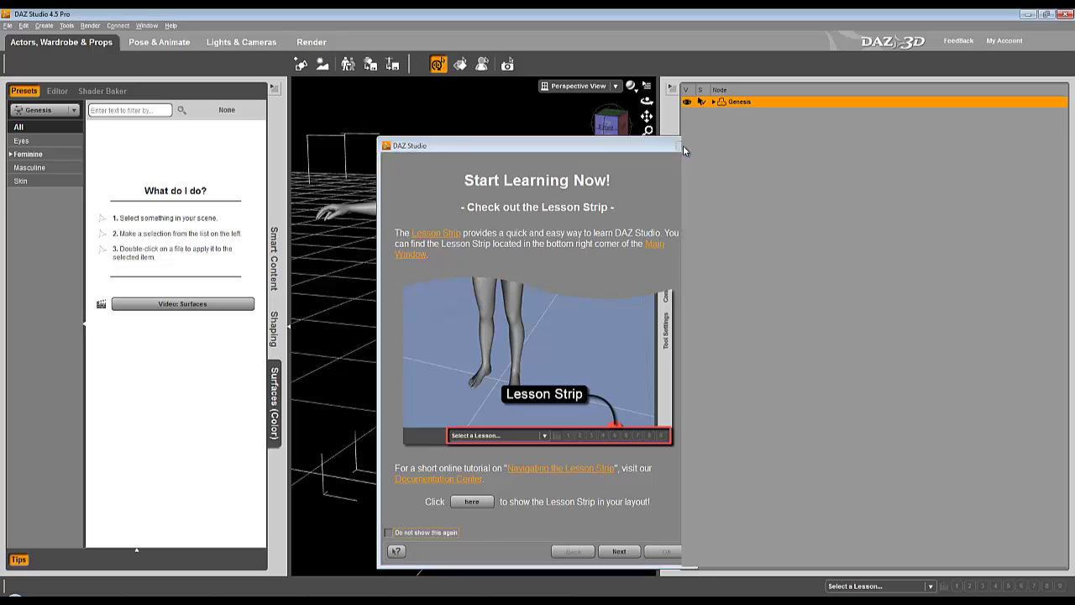
left_click(684, 147)
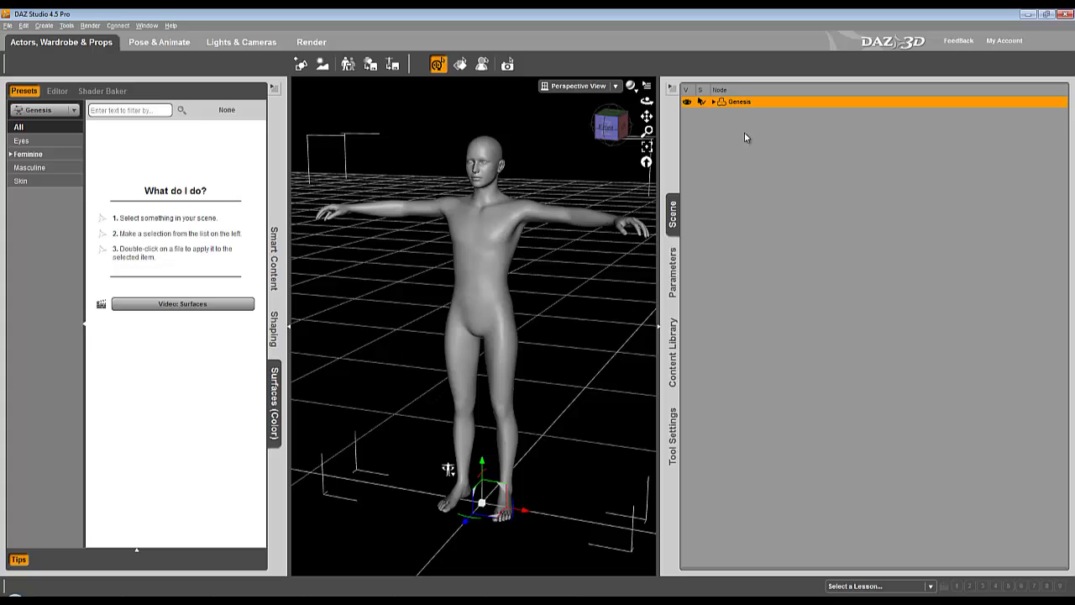
key("Delete")
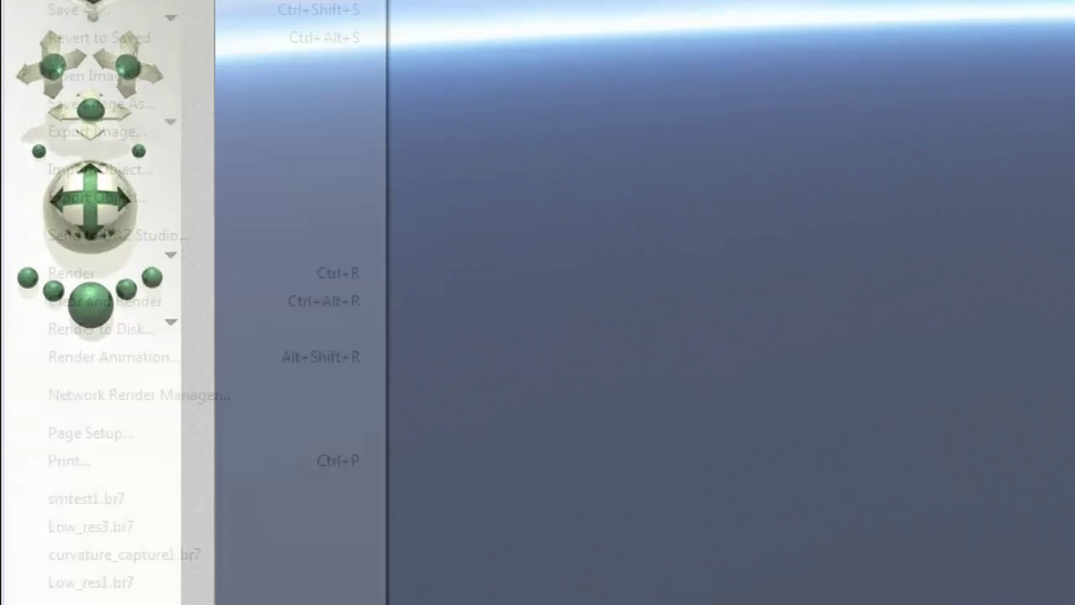
Send the textured sphere from Bryce to DAZ Studio and look around the panorama from inside it in the perspective view.
left_click(120, 235)
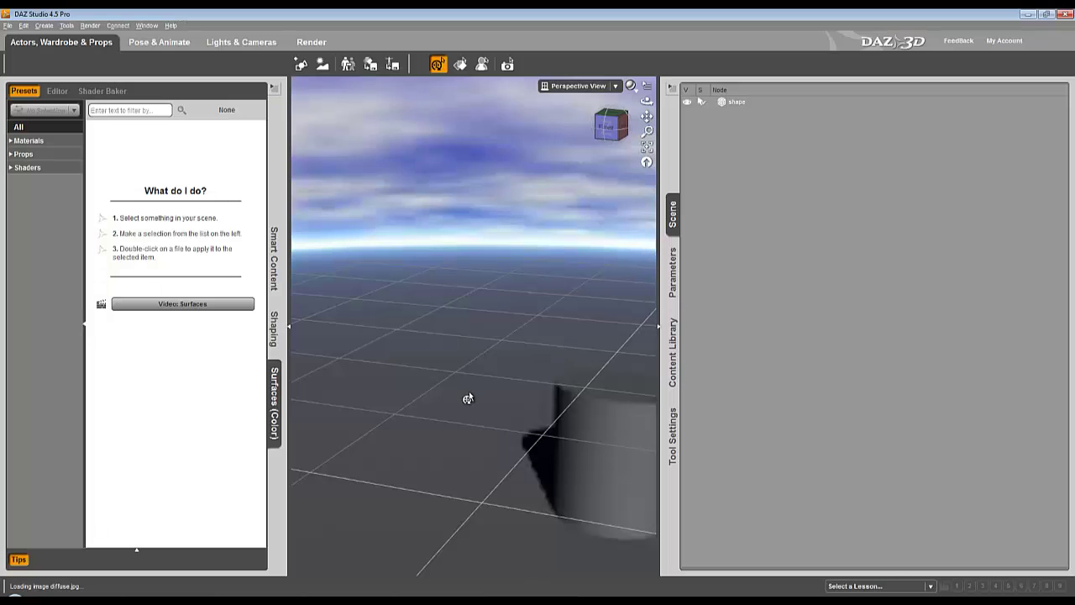
left_click_drag(607, 128, 540, 303)
left_click_drag(598, 130, 663, 38)
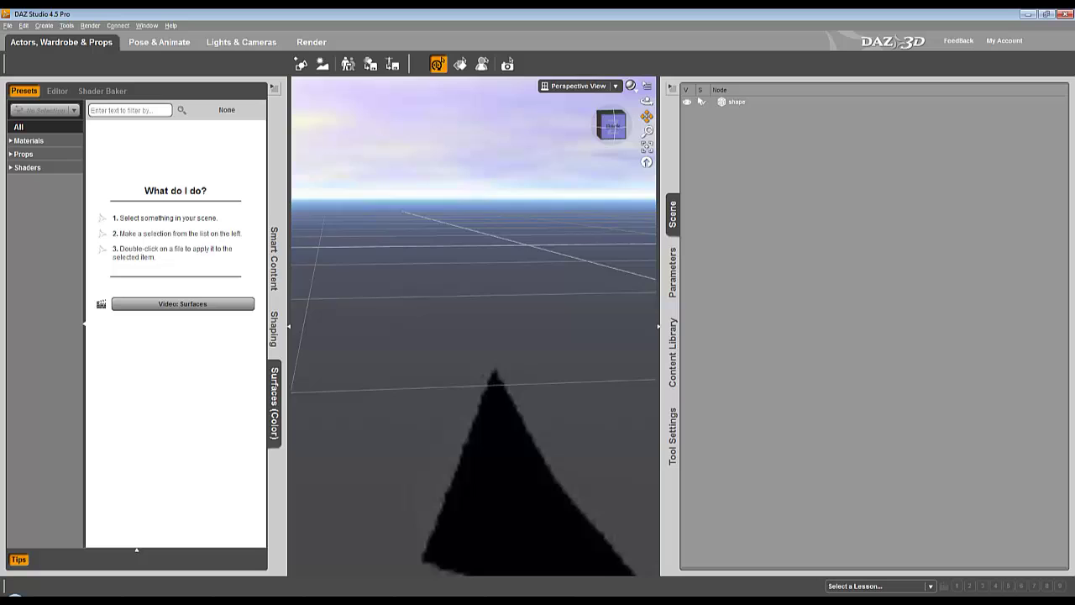
left_click_drag(611, 126, 571, 158)
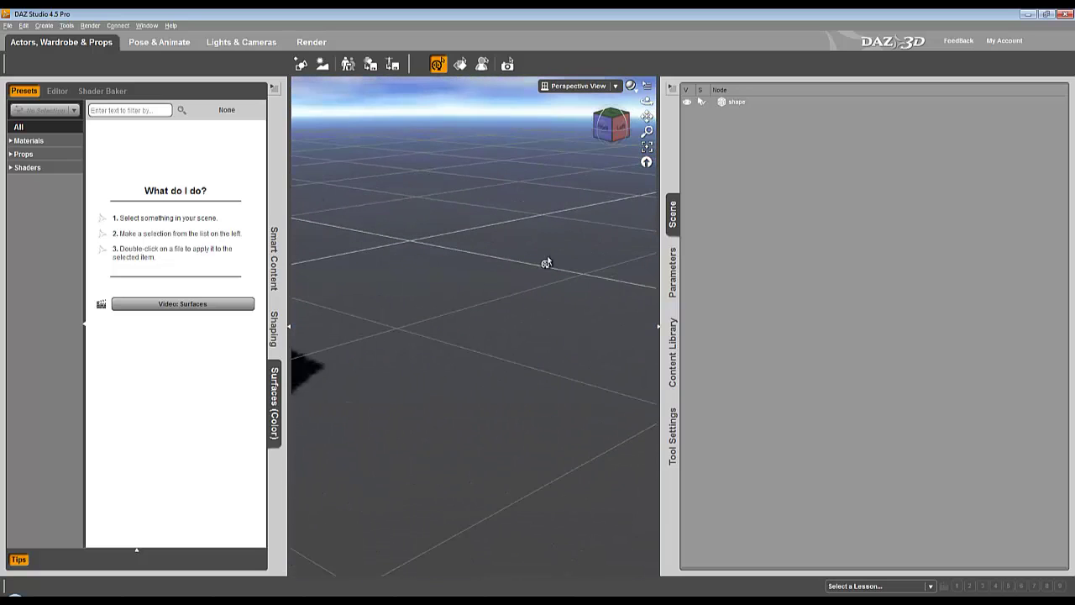
left_click_drag(646, 101, 459, 182)
left_click_drag(647, 100, 630, 117)
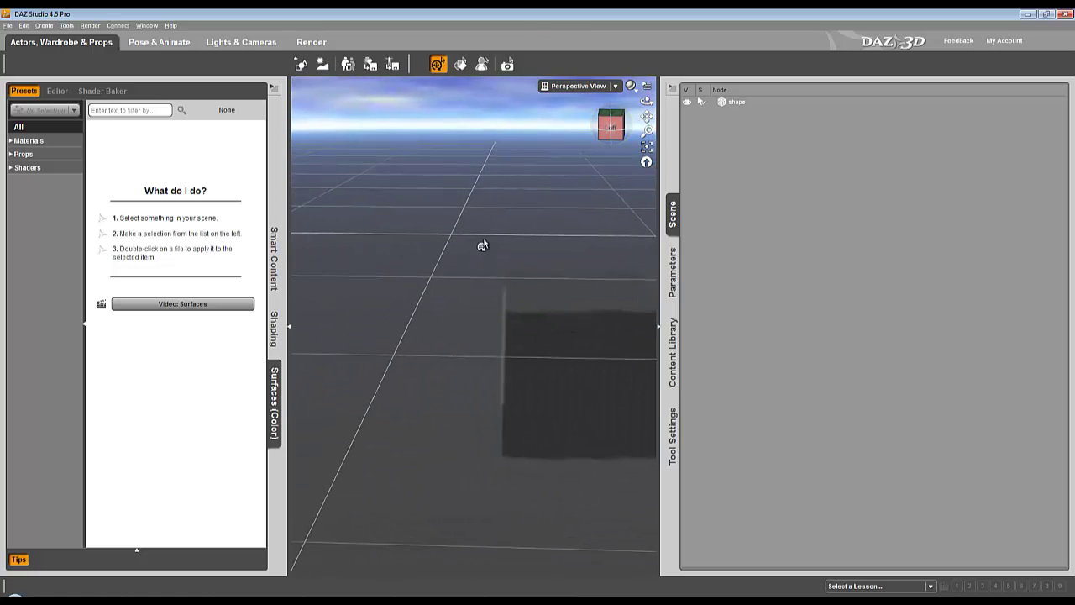
left_click(602, 144)
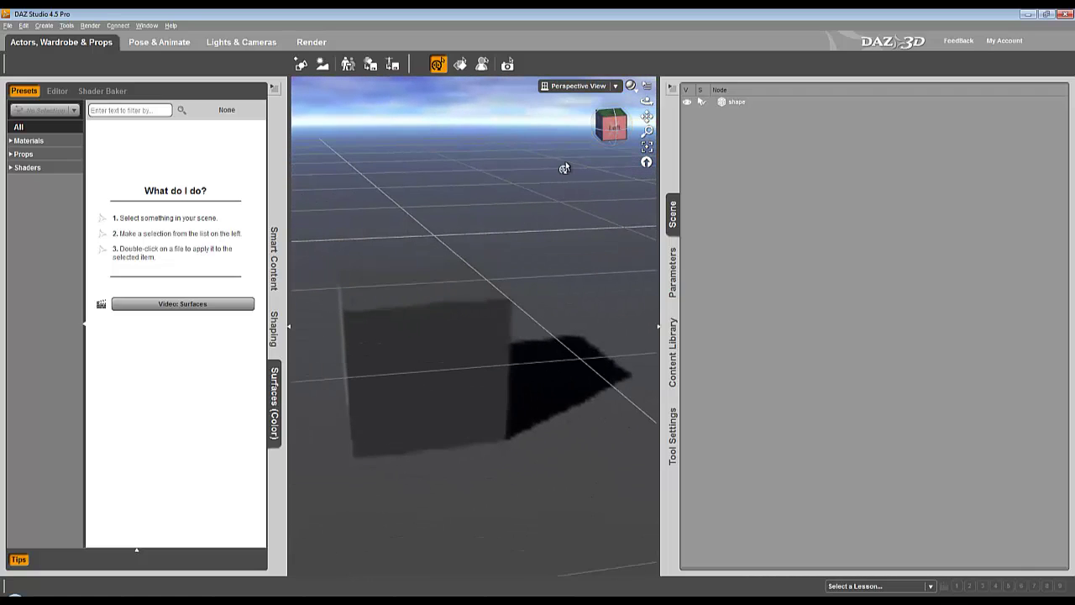